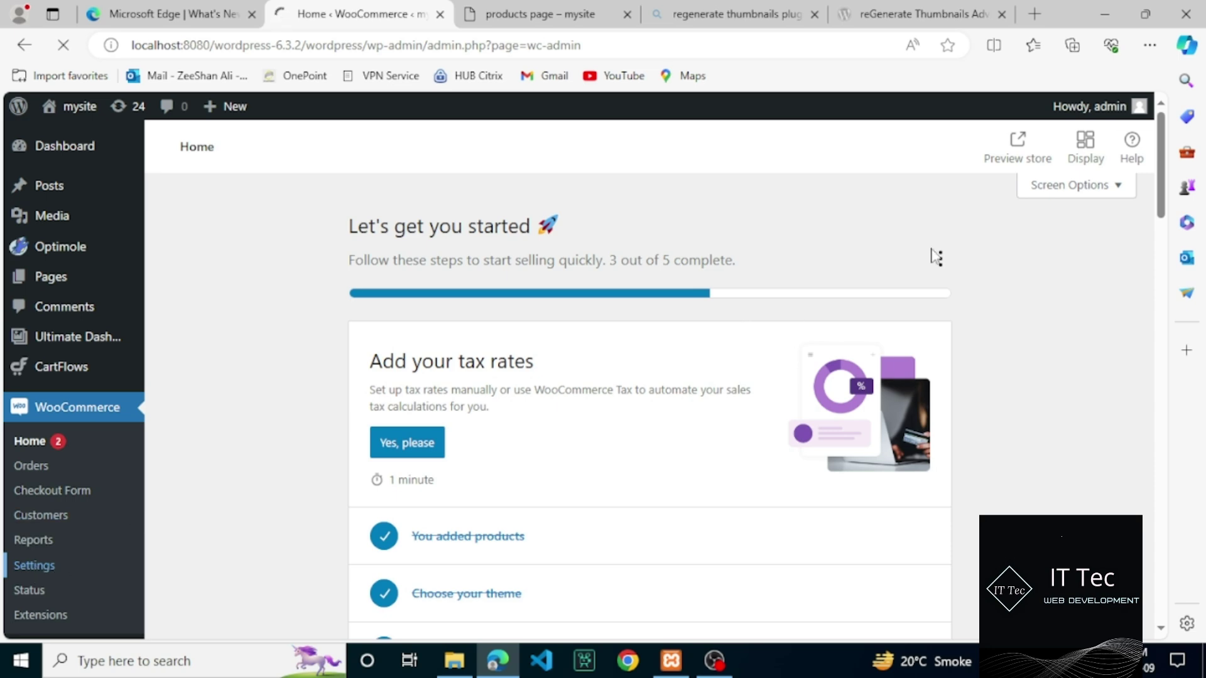
Go to WooCommerce Settings, dismiss the Erident plugin banner, and switch to the Tax tab
scroll(1164, 245, down, 2)
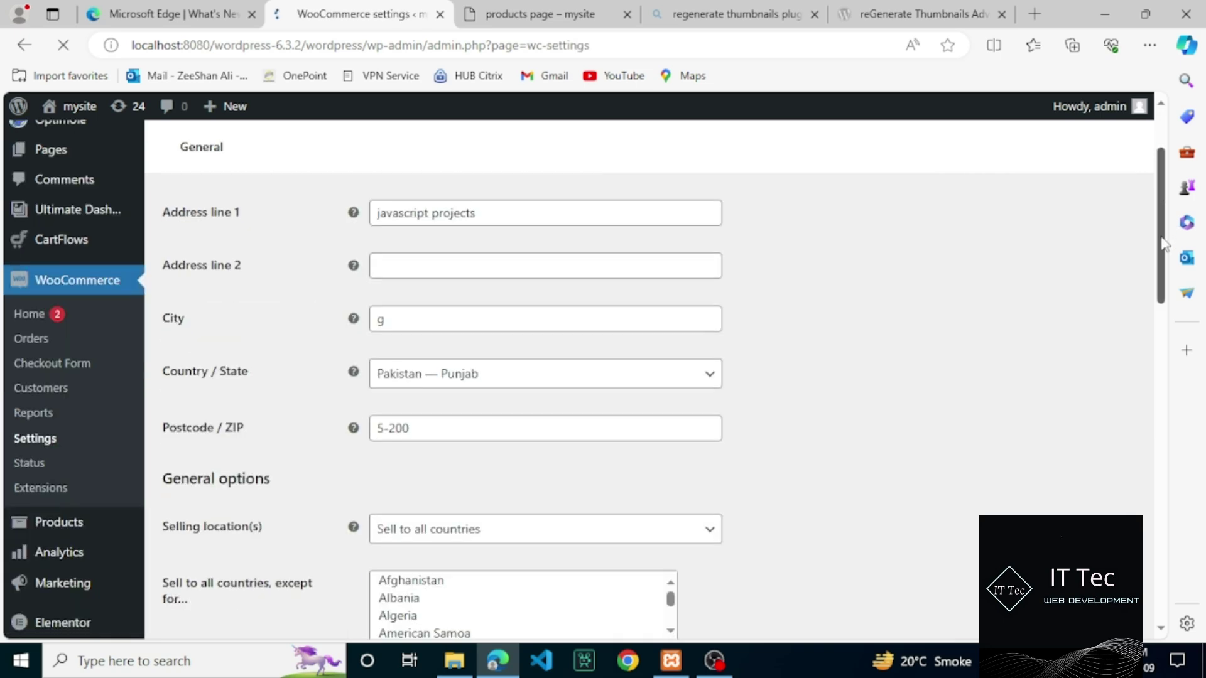
scroll(1163, 245, up, 2)
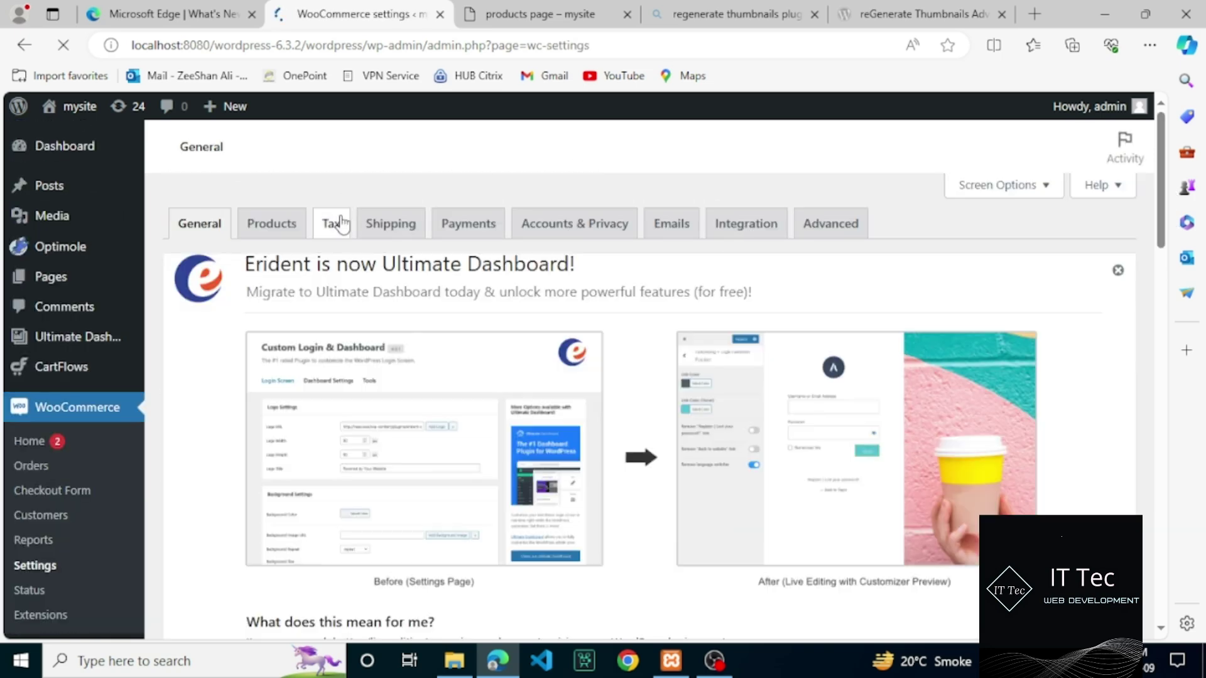
click(337, 227)
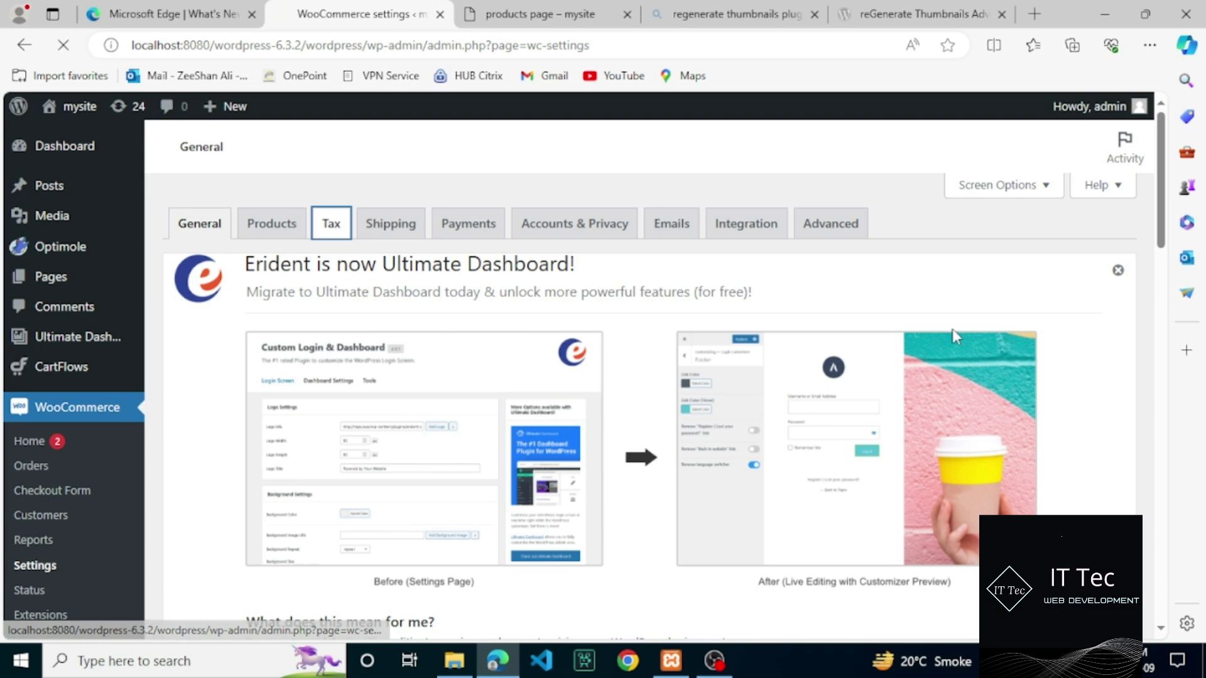
click(1120, 273)
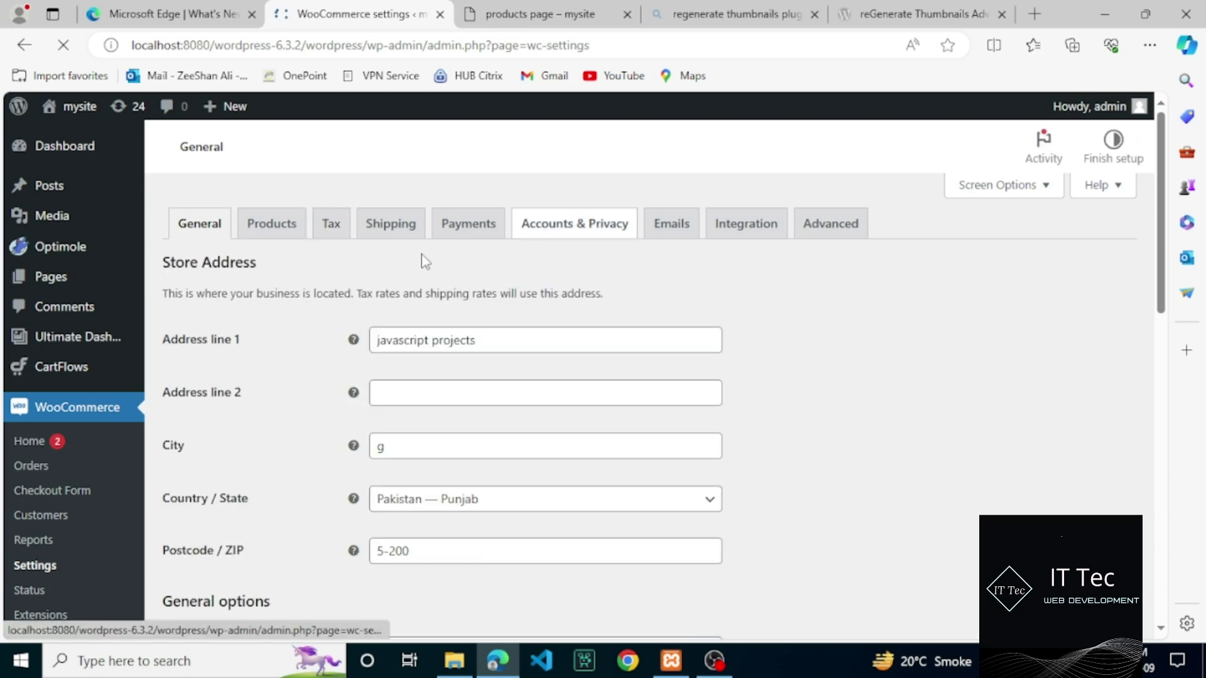
click(332, 245)
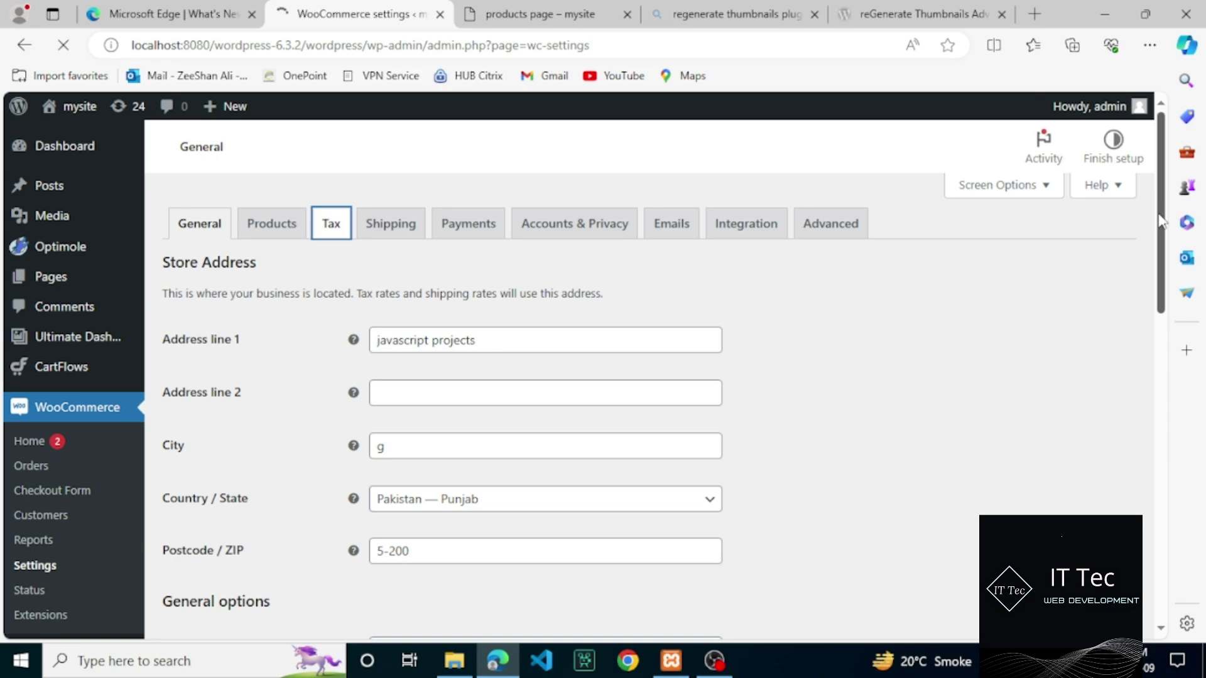
scroll(1154, 257, down, 2)
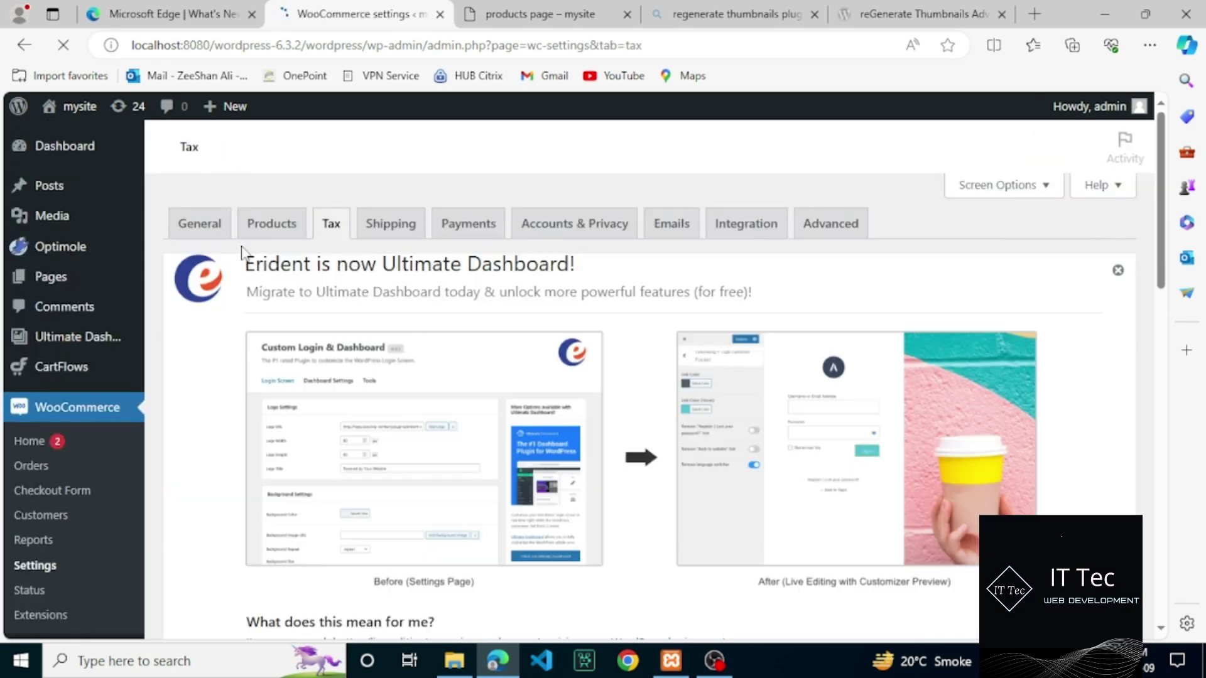
Open the Standard tax rates table, dismissing the Erident notices covering it
click(1119, 272)
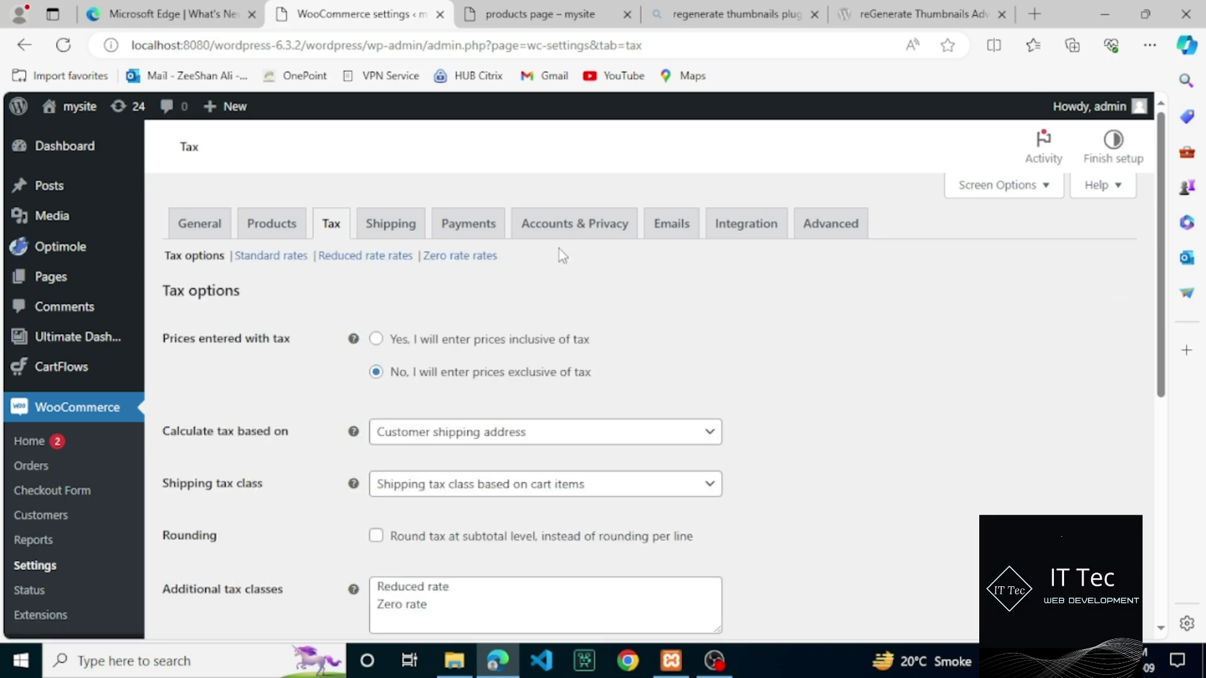
click(286, 262)
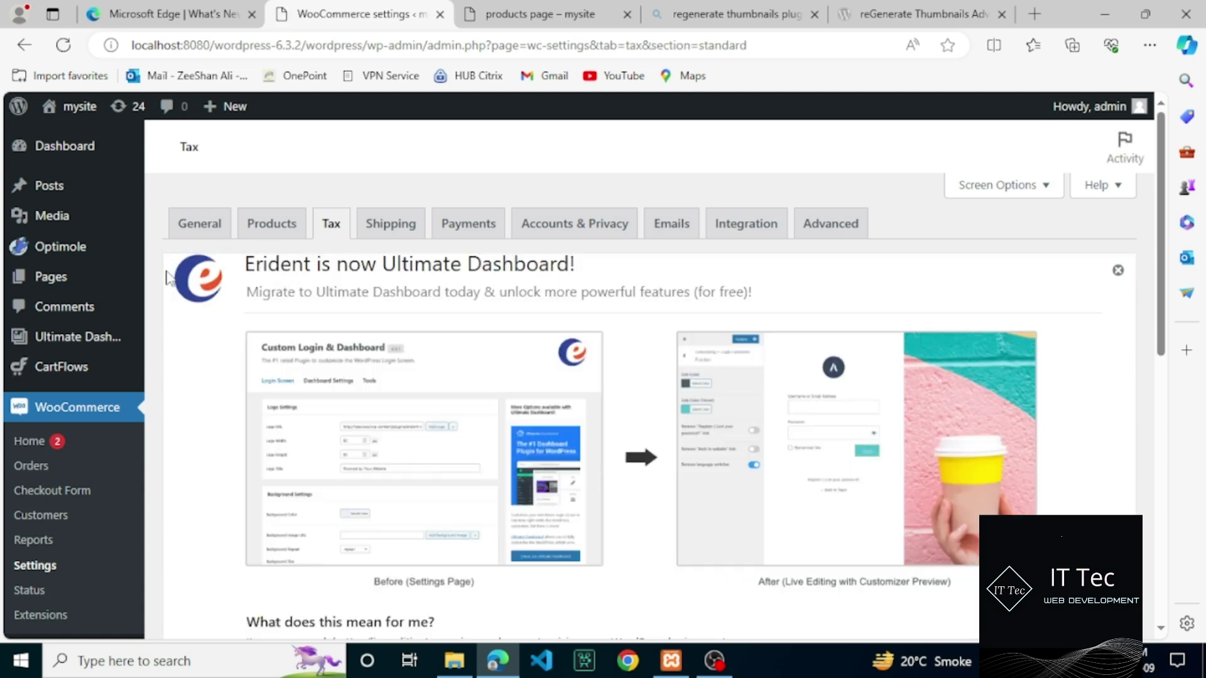
click(1113, 270)
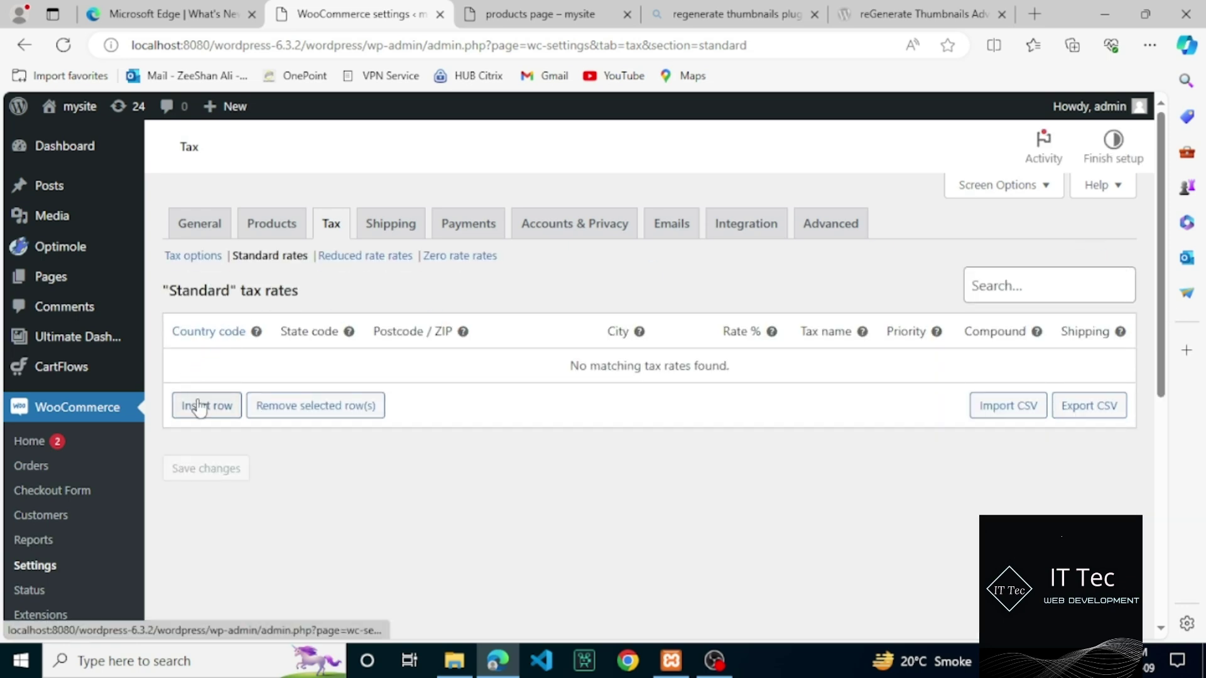
Insert a new Standard tax row with country code US and state code in
click(202, 408)
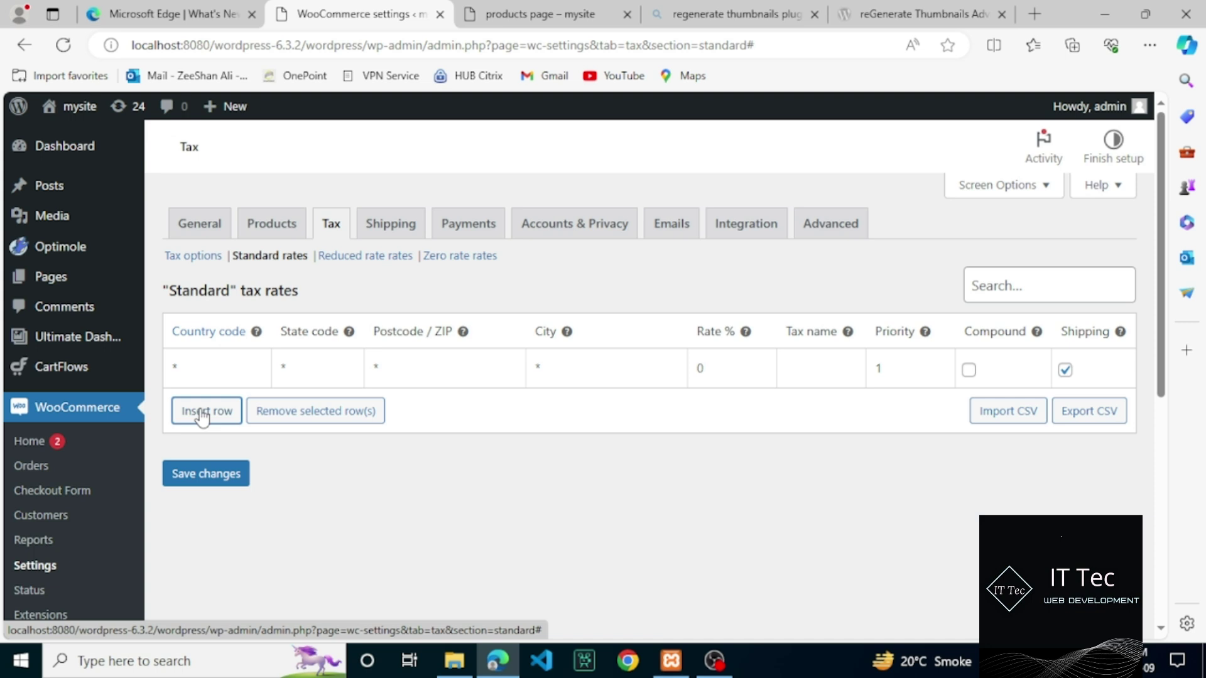
click(198, 363)
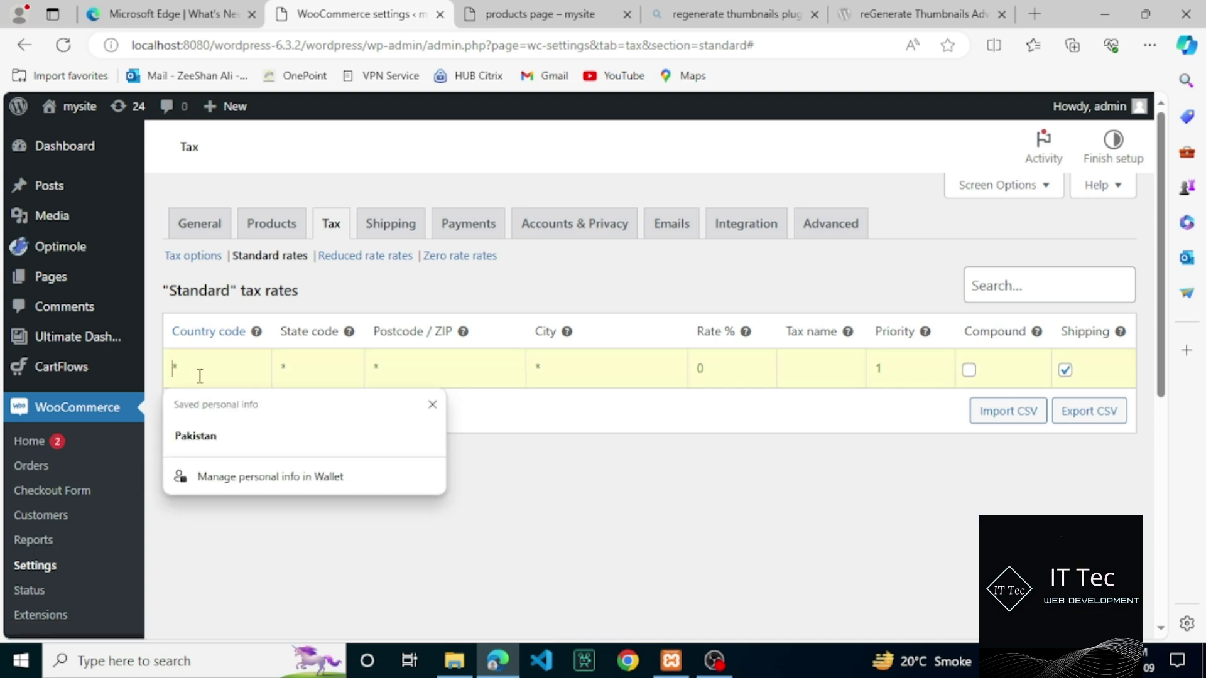
text(US)
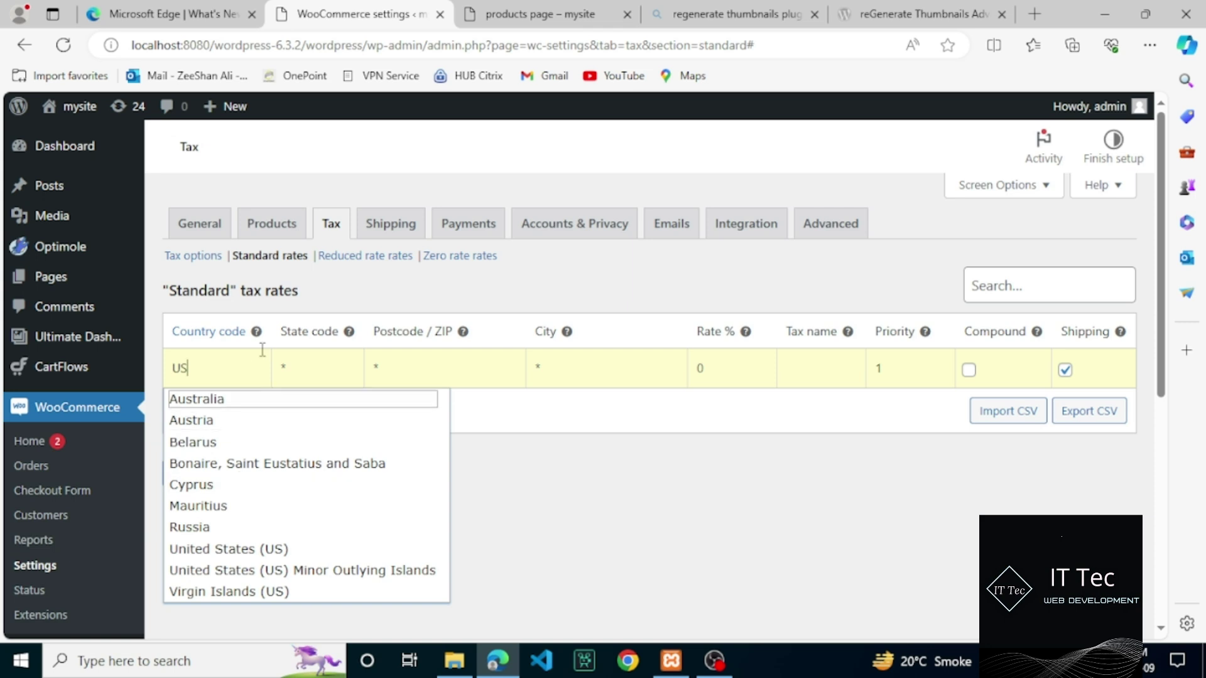
click(306, 369)
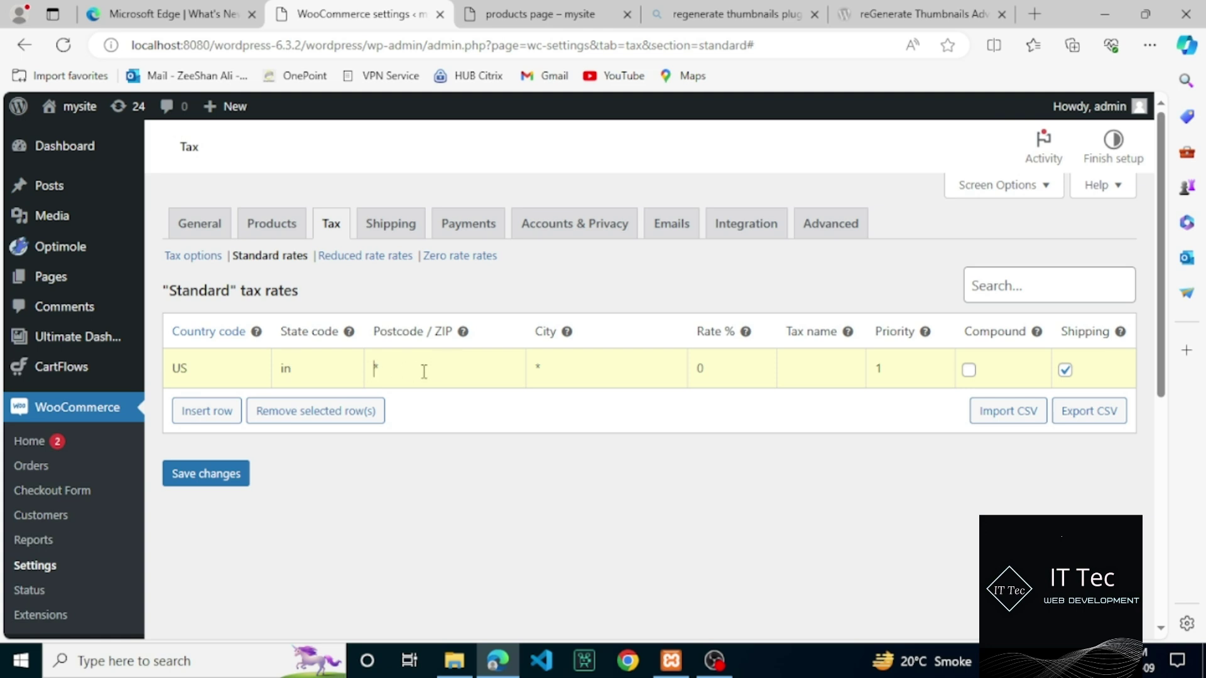
In a new Edge tab, search Bing for 'in postal code state'
click(1034, 14)
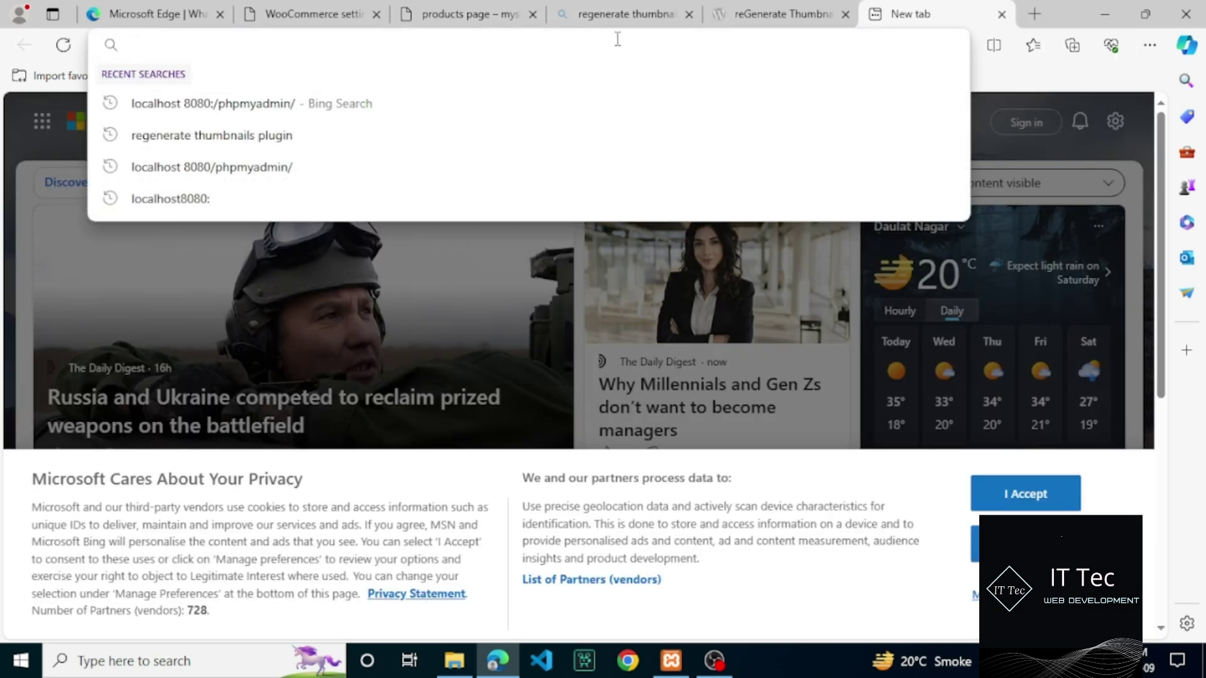
text(iu)
key(BackSpace)
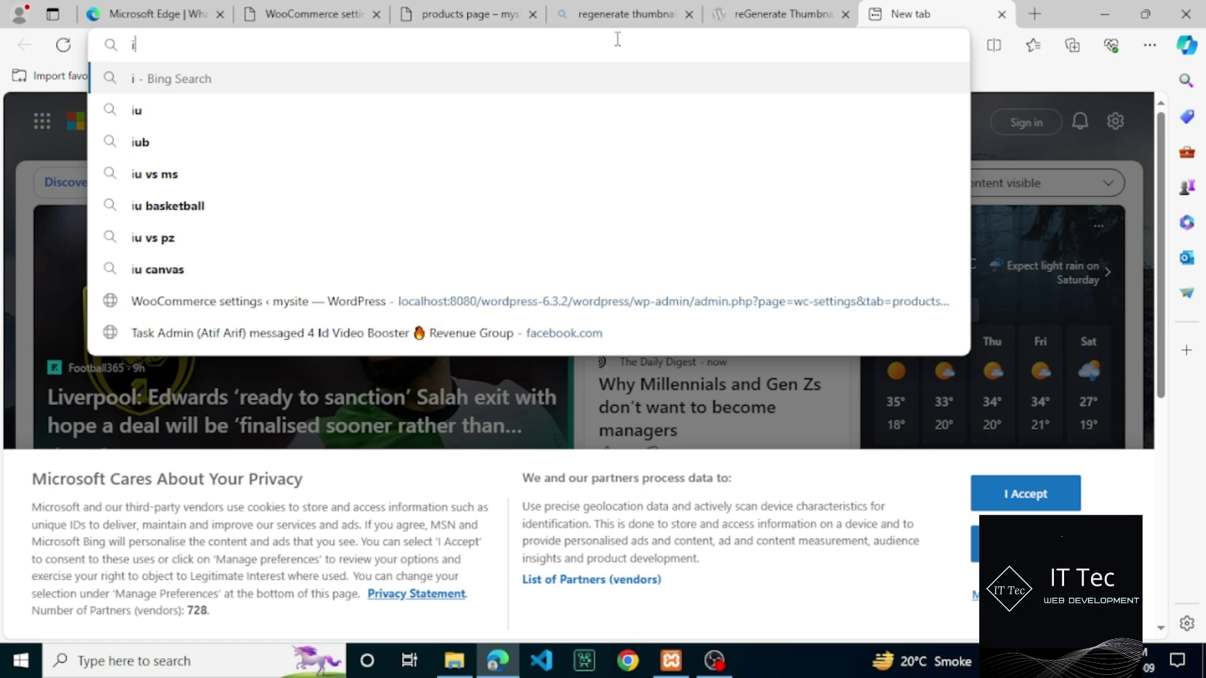
text(n)
key(BackSpace)
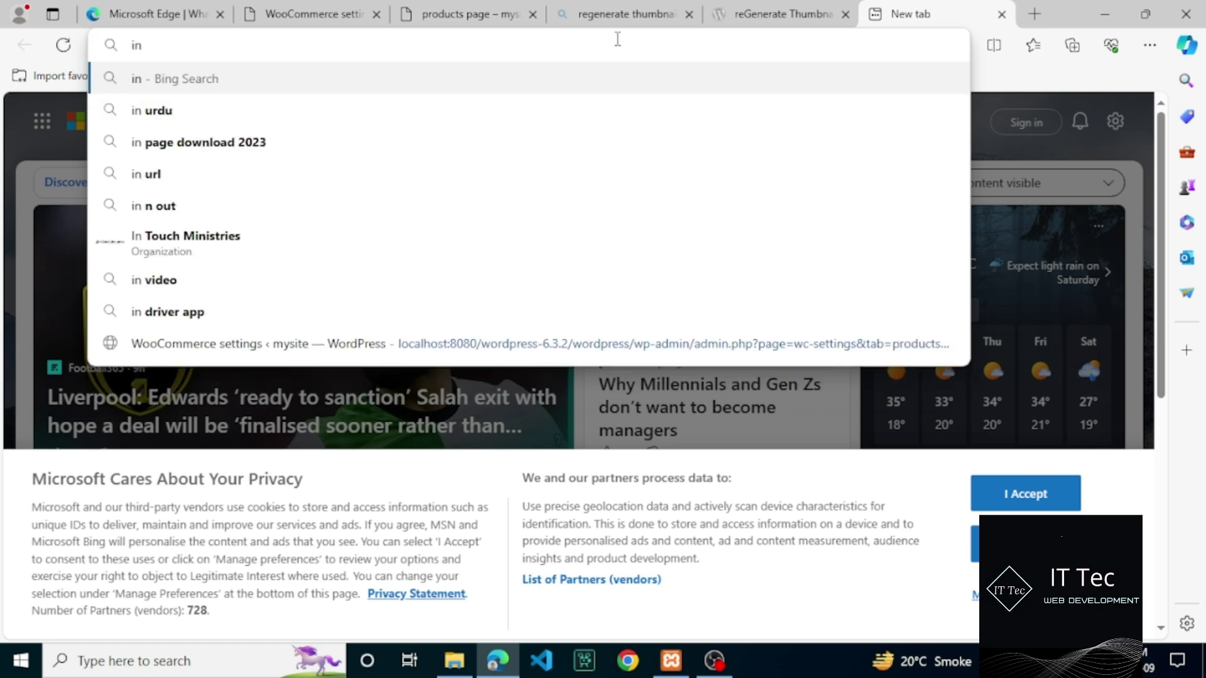
text(posta)
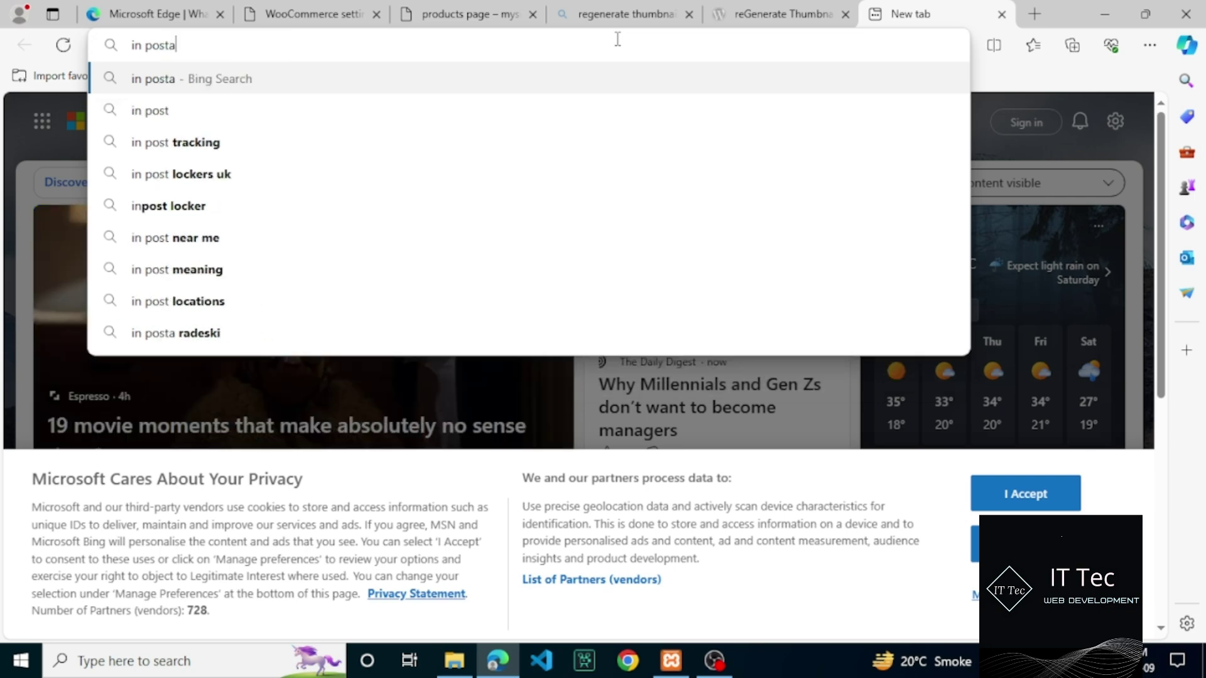
text(l code)
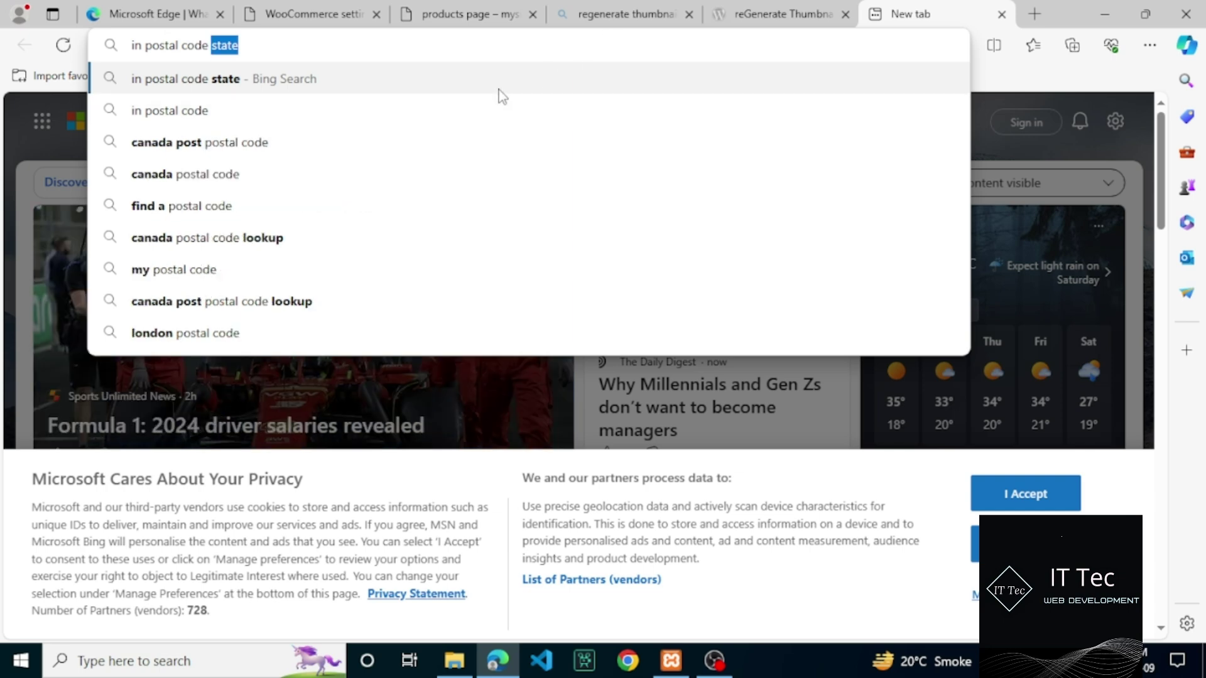
click(247, 80)
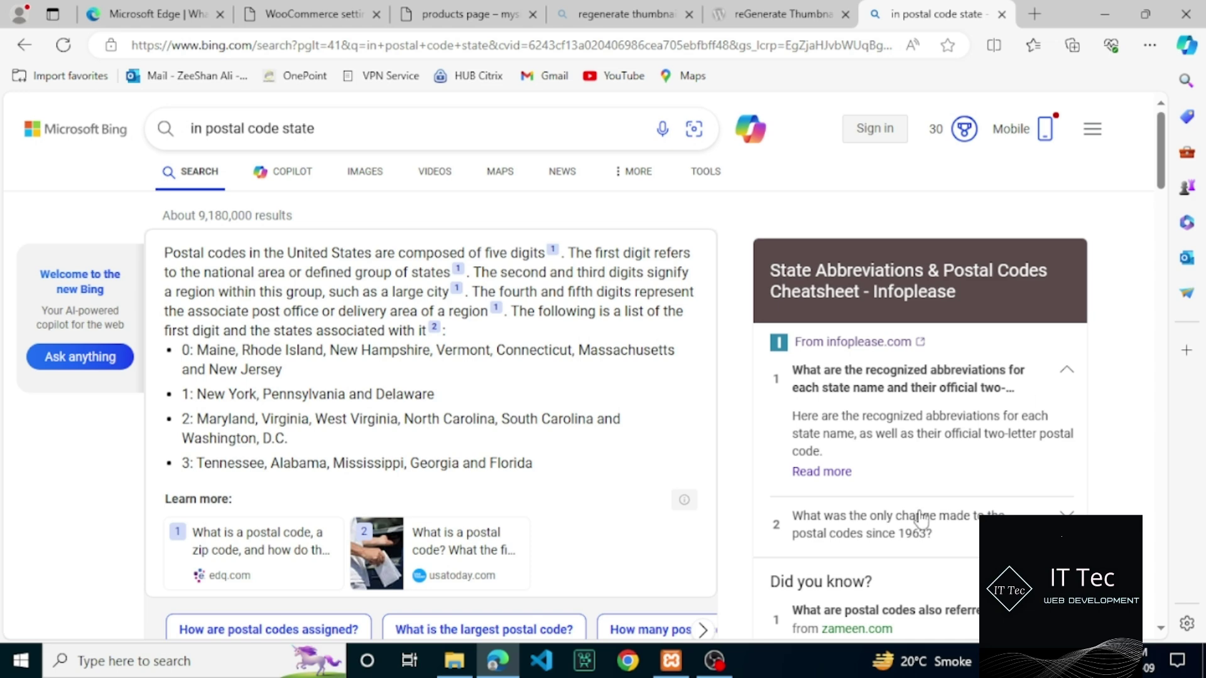
Refine the Bing search to Indiana postal codes to get the 46001–47997 range
drag(1160, 174, 1137, 305)
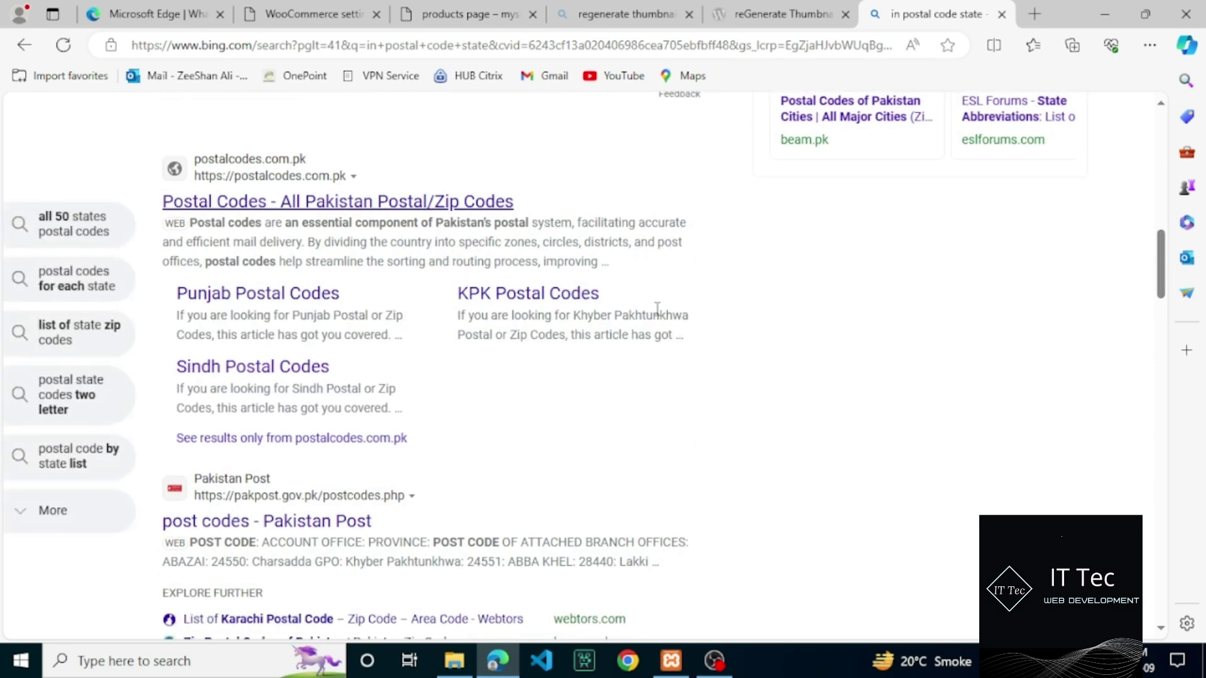
drag(1160, 217, 1159, 143)
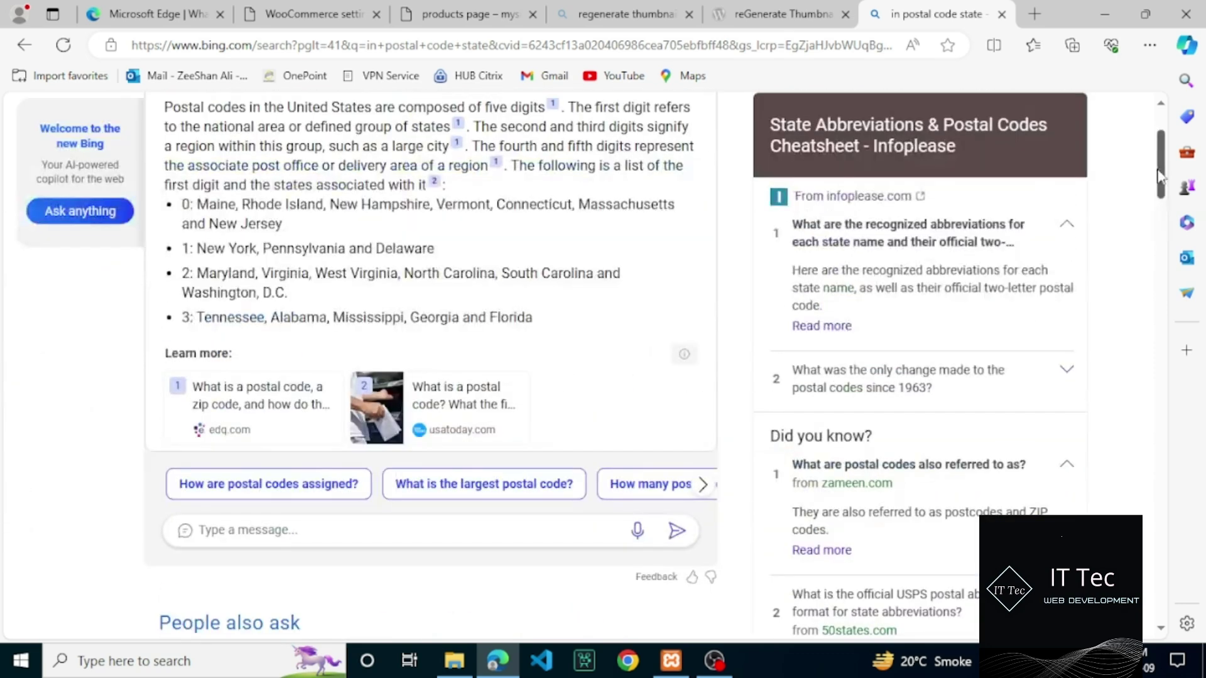
scroll(439, 183, up, 3)
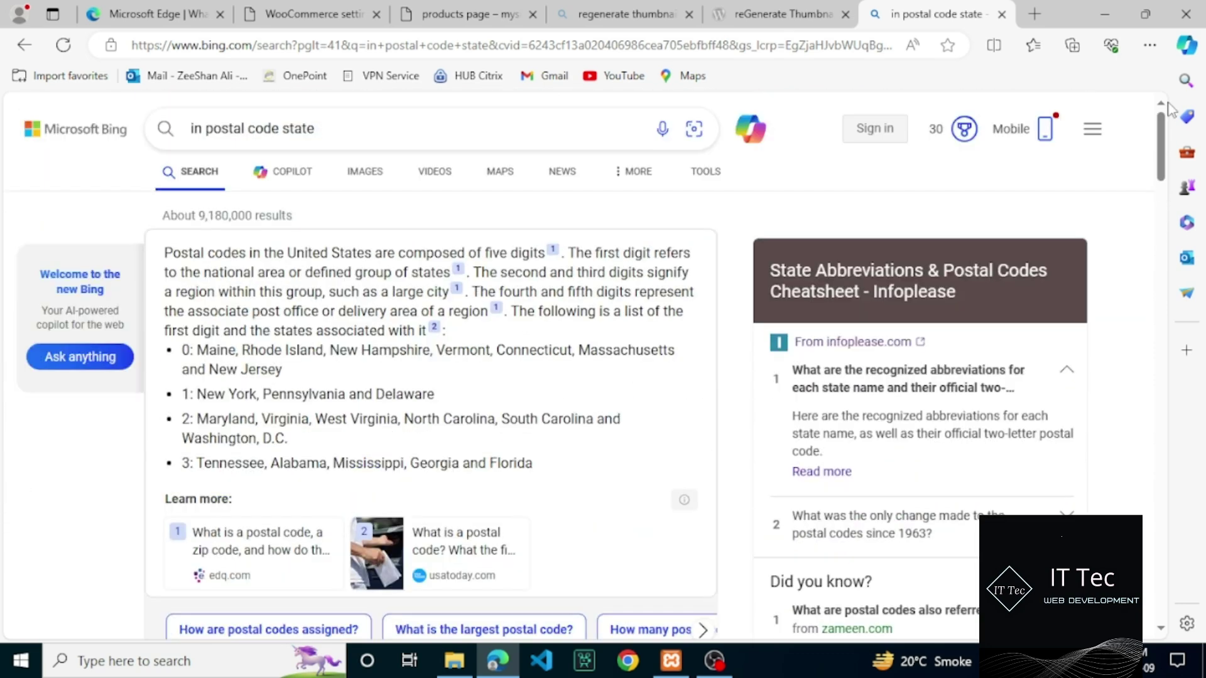
click(190, 128)
text(usa)
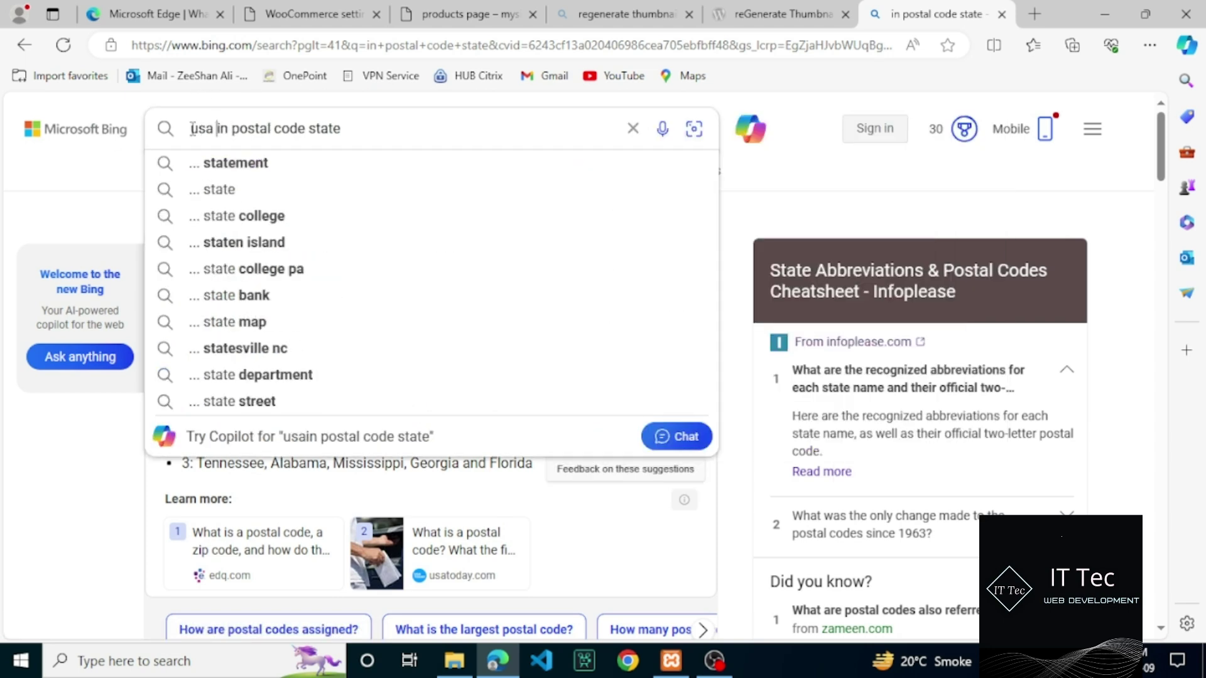
click(231, 130)
text(dia)
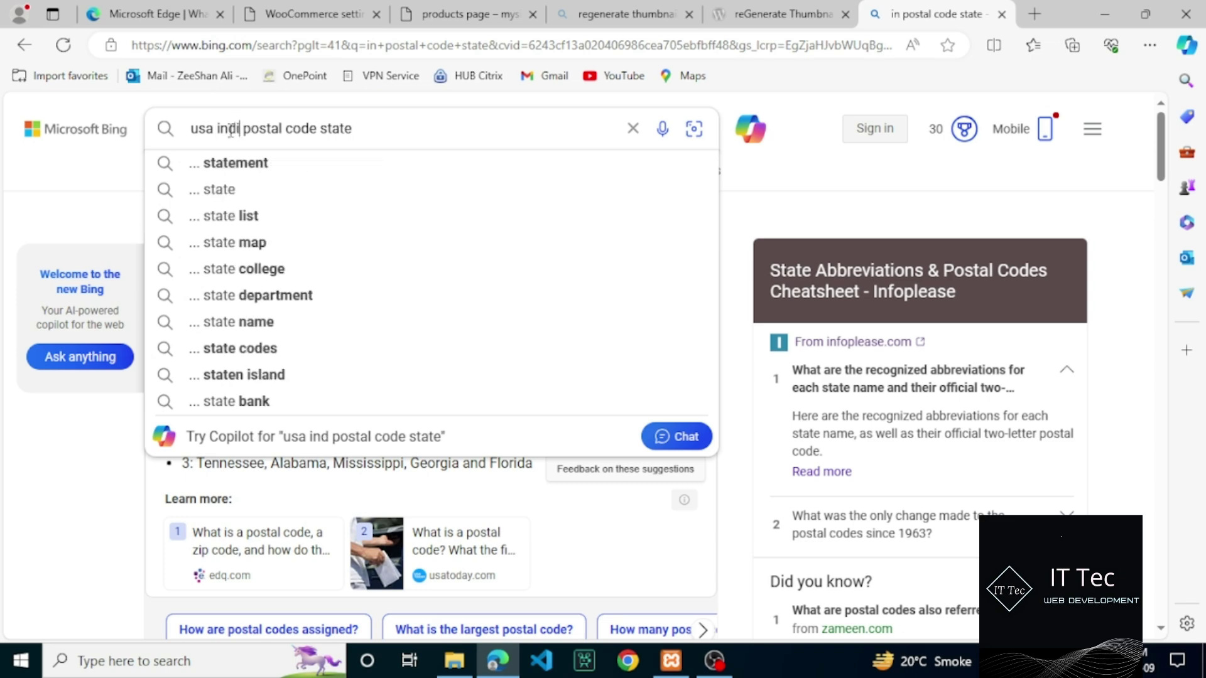
text(n)
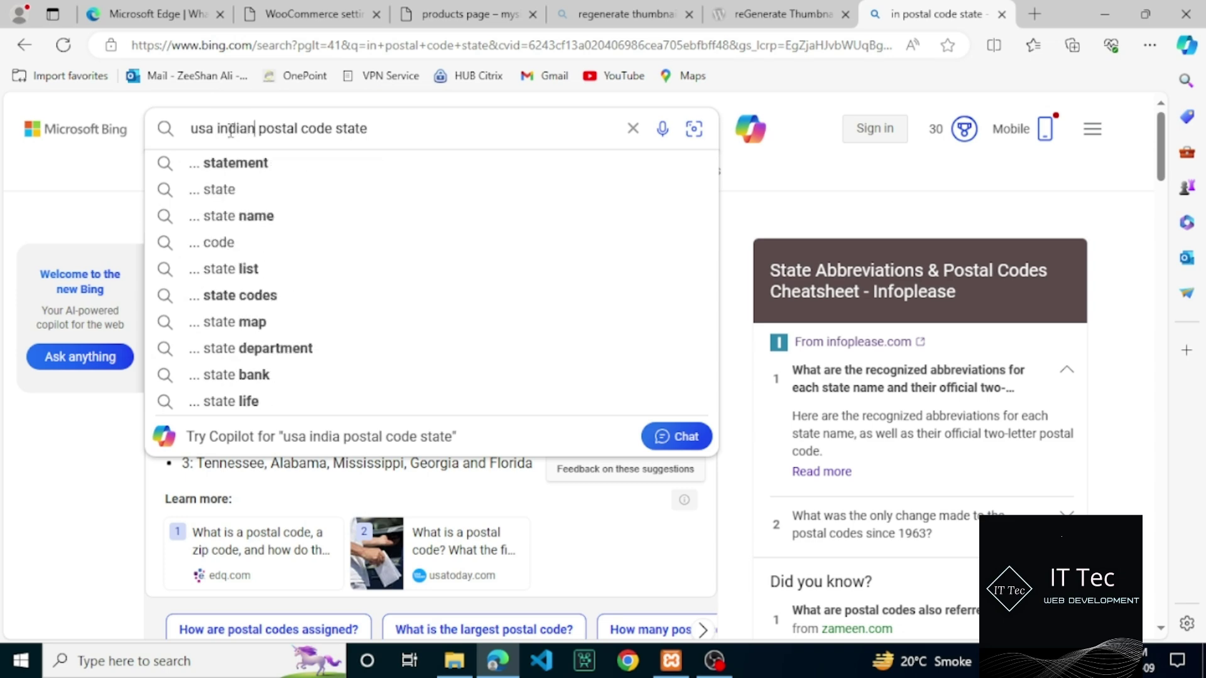
text(a)
key(Return)
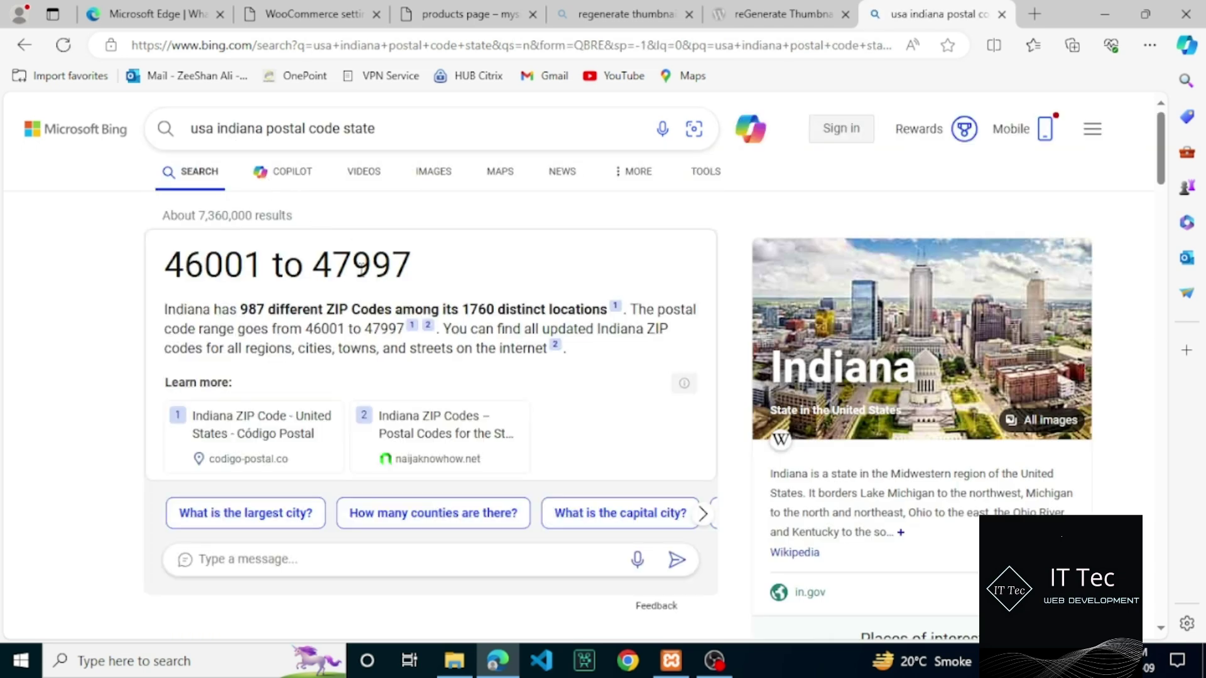
Copy the upper Indiana ZIP code 47997 from the results
drag(431, 276, 313, 269)
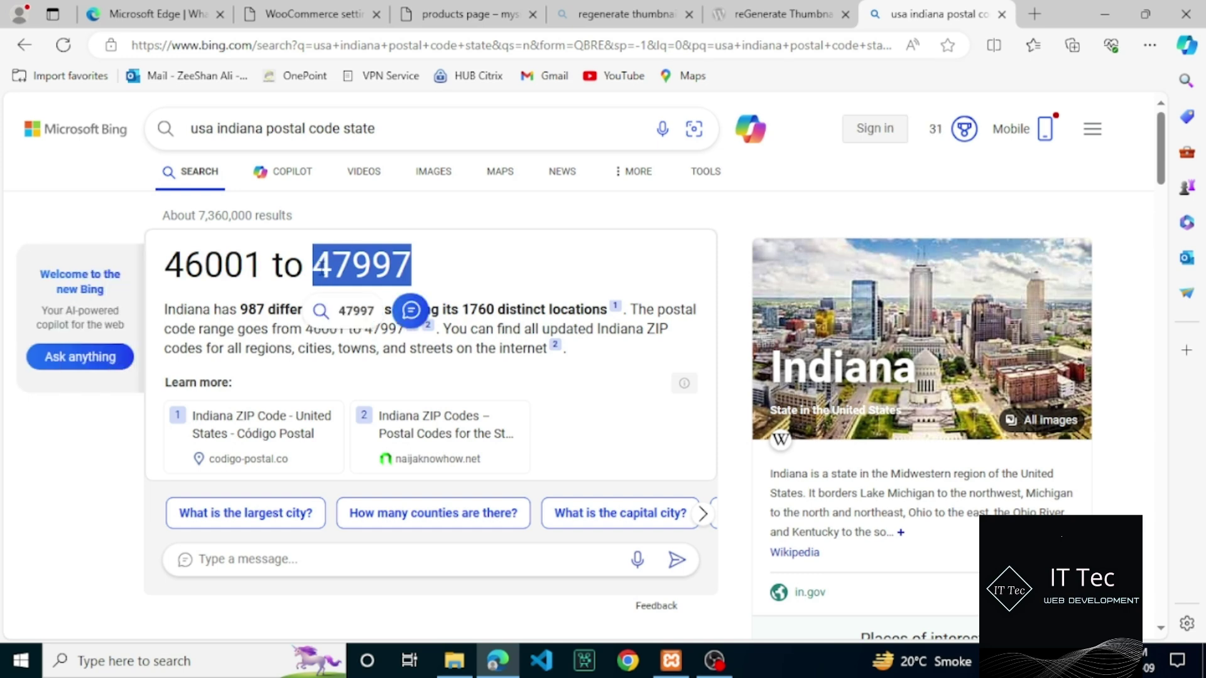
right_click(318, 267)
click(352, 281)
Paste 47997 into the row's Postcode / ZIP cell and change the state code to uppercase IN
click(294, 21)
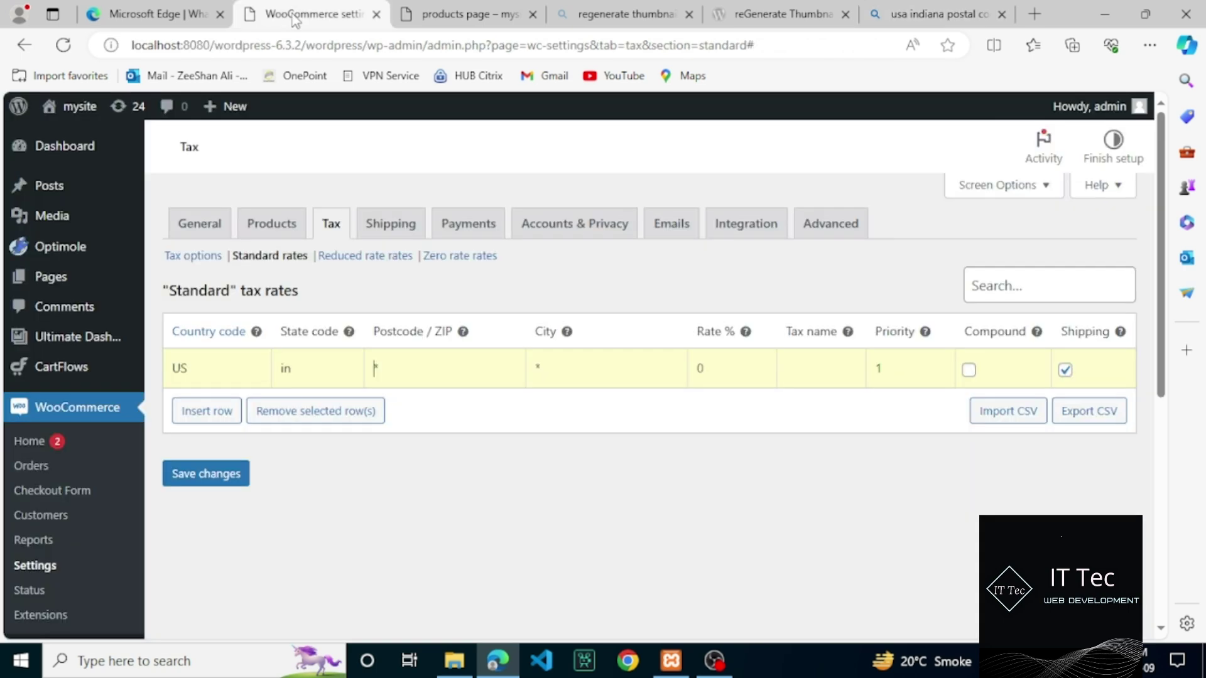
right_click(429, 358)
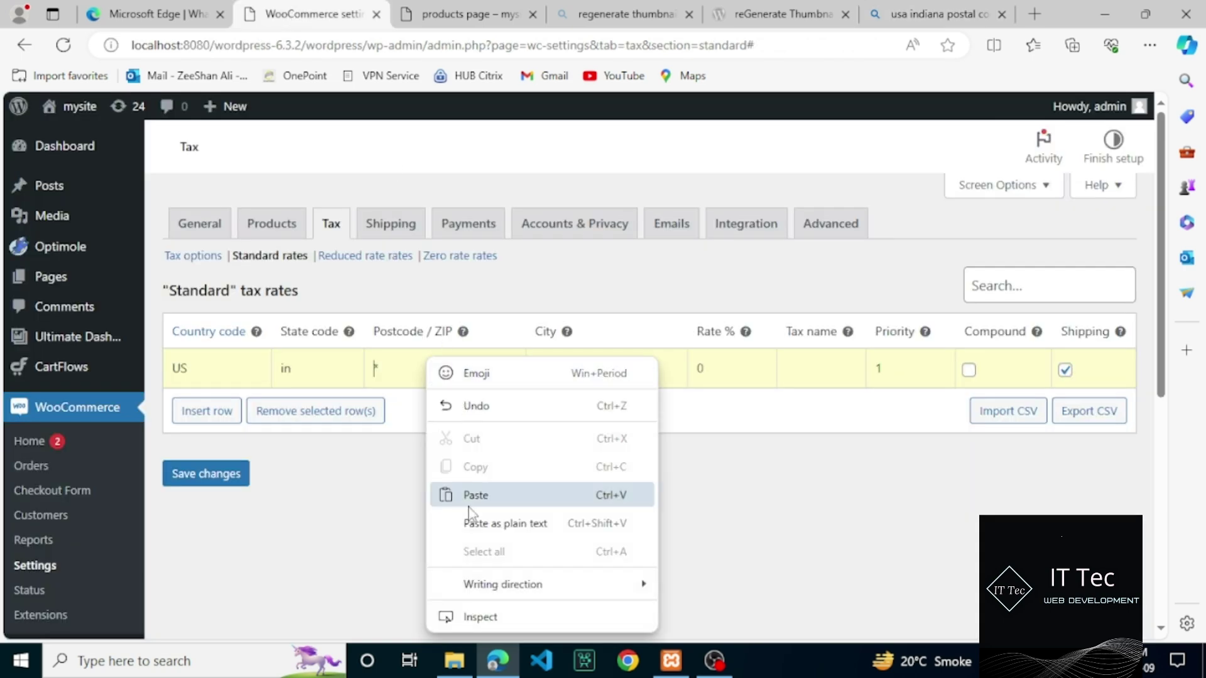
click(466, 418)
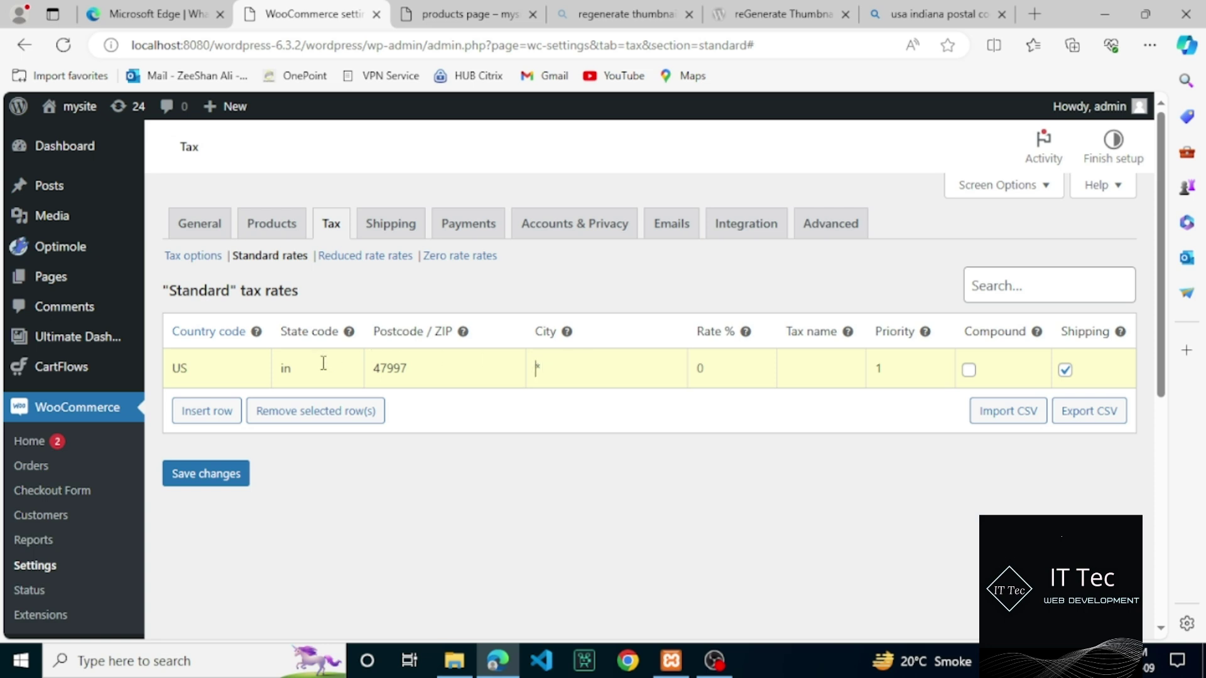
double_click(286, 368)
drag(287, 368, 281, 368)
text(IN)
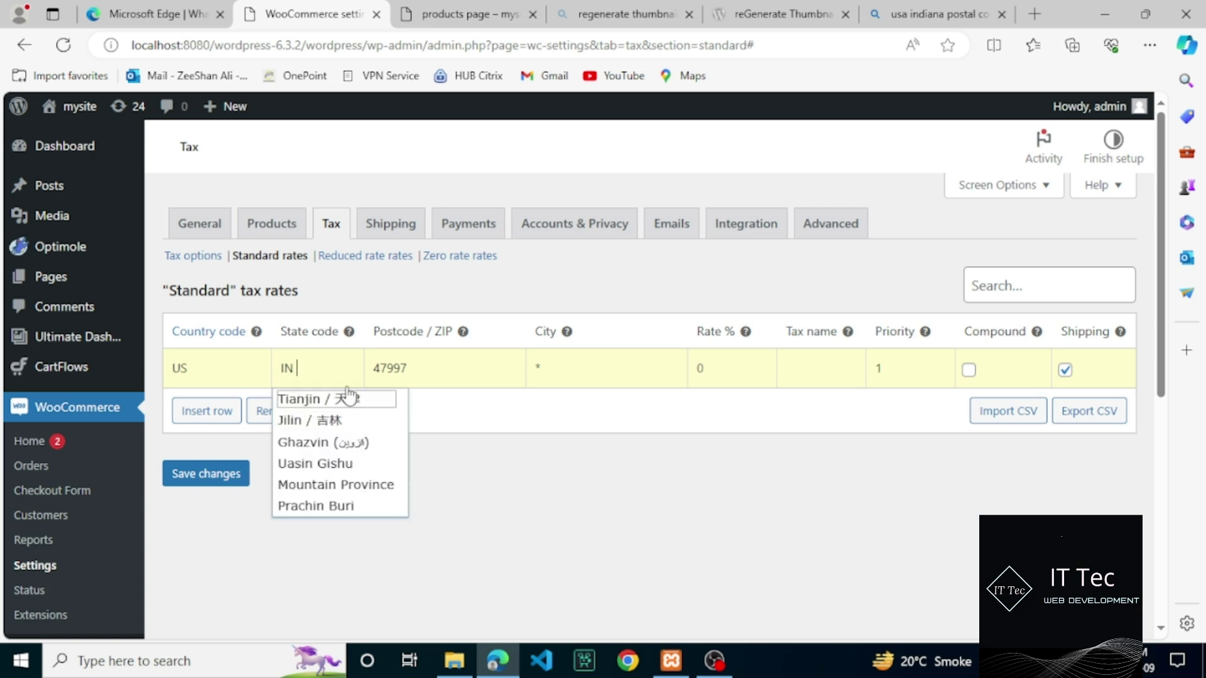
click(492, 365)
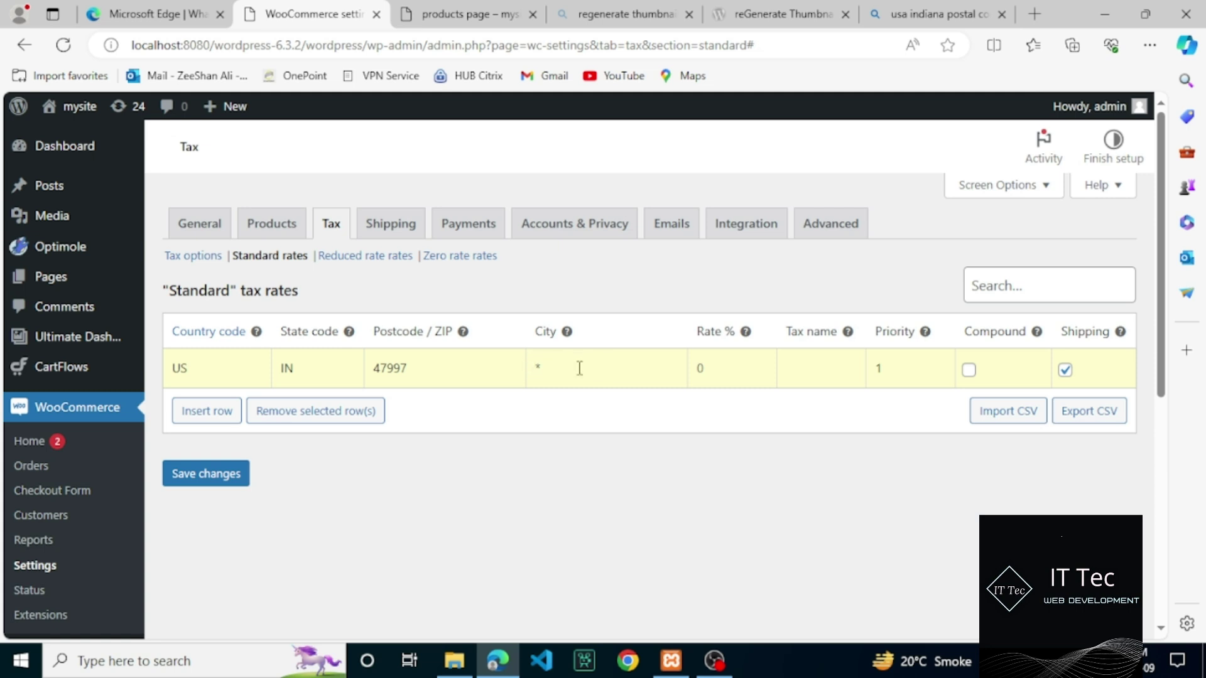
Give the US/IN row a 7000 rate and the tax name 'sales Tax', keeping priority 1
click(734, 366)
text(7000)
click(708, 370)
click(842, 369)
text(sales Tax)
click(888, 371)
double_click(888, 371)
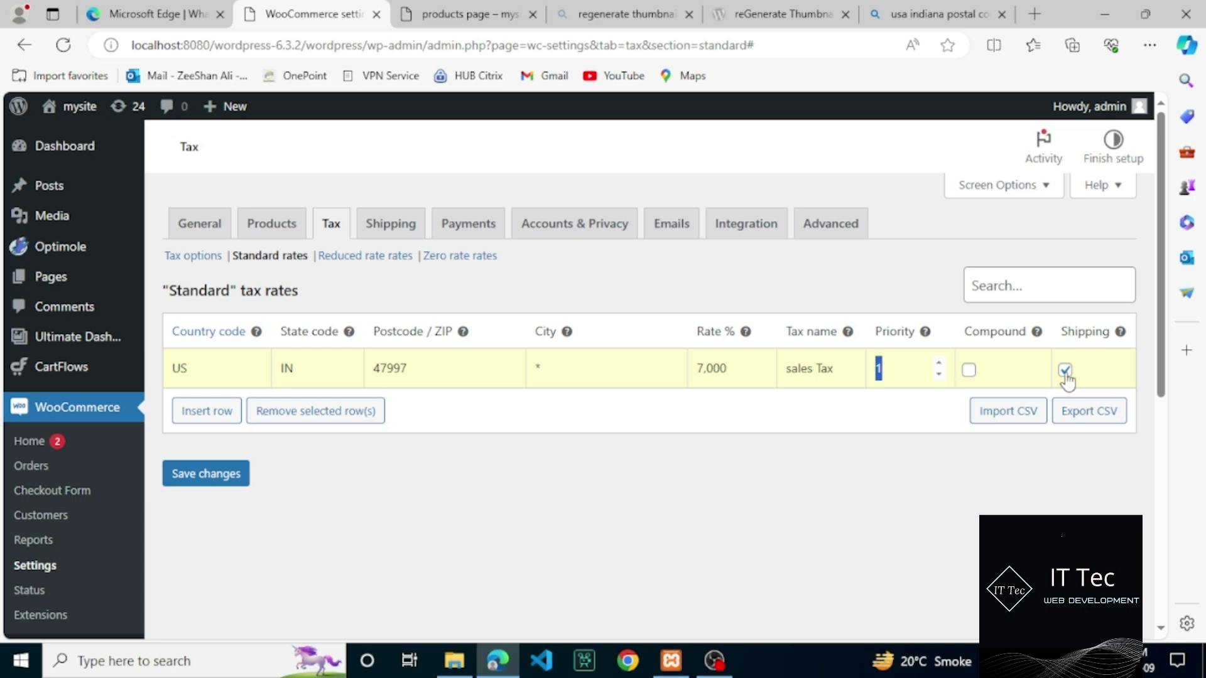
click(974, 377)
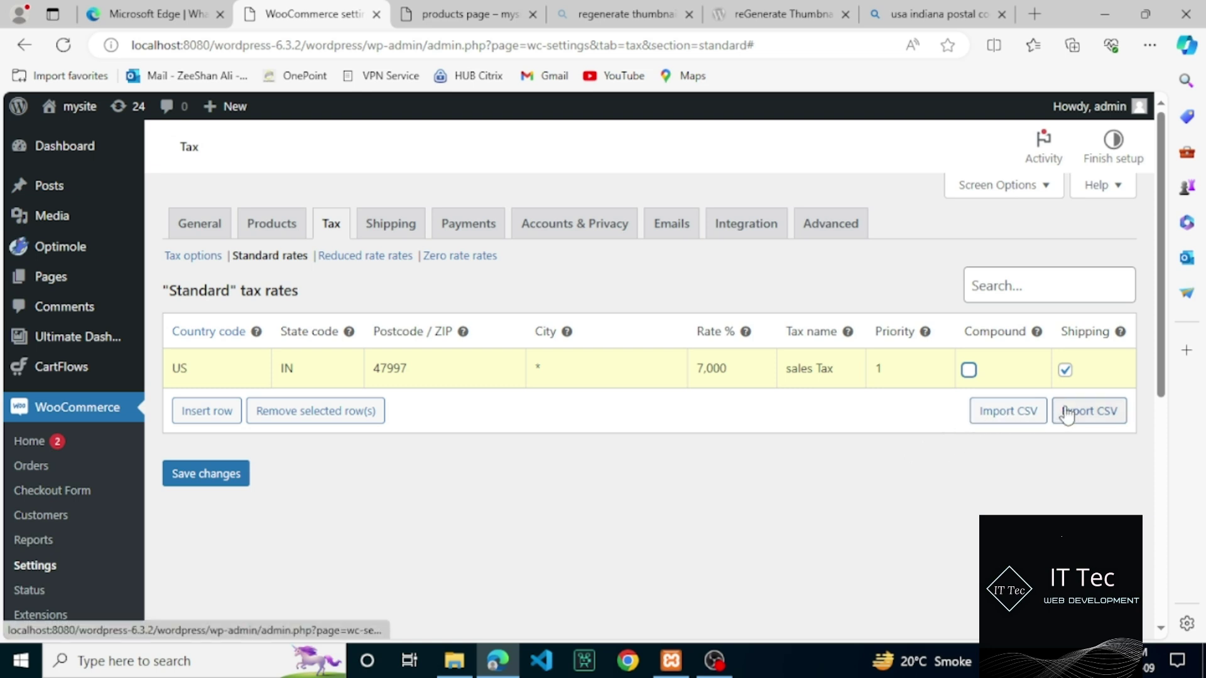
double_click(185, 368)
click(291, 365)
double_click(291, 366)
click(410, 368)
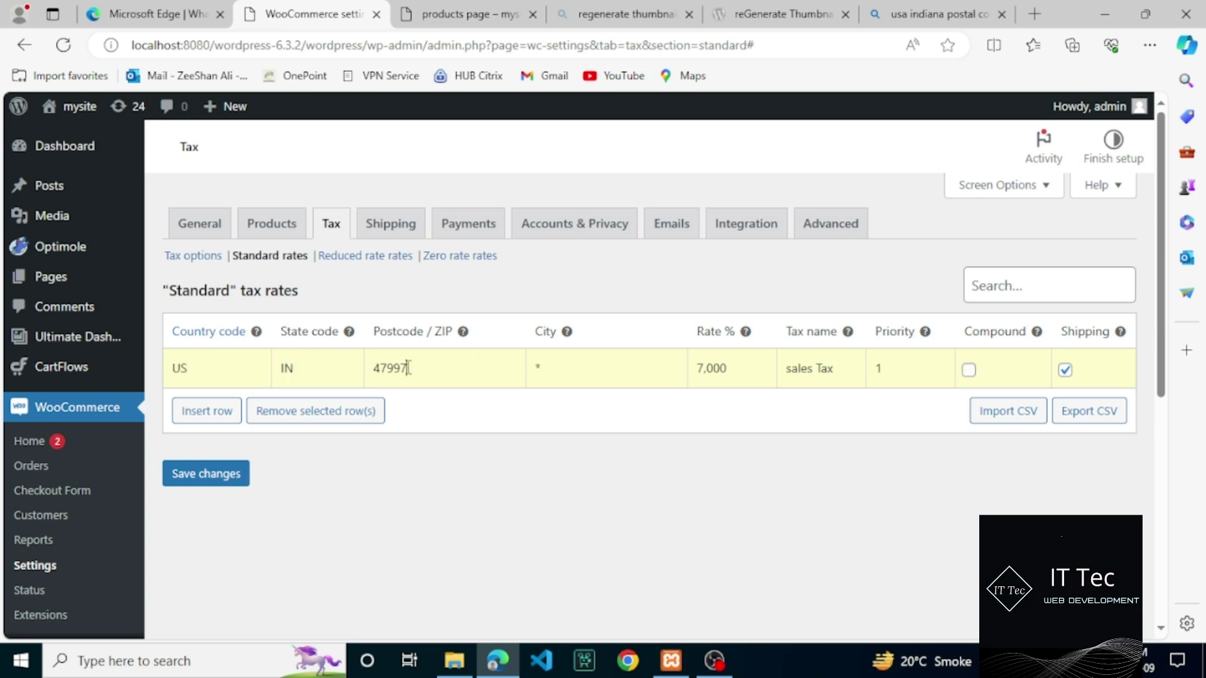
double_click(410, 368)
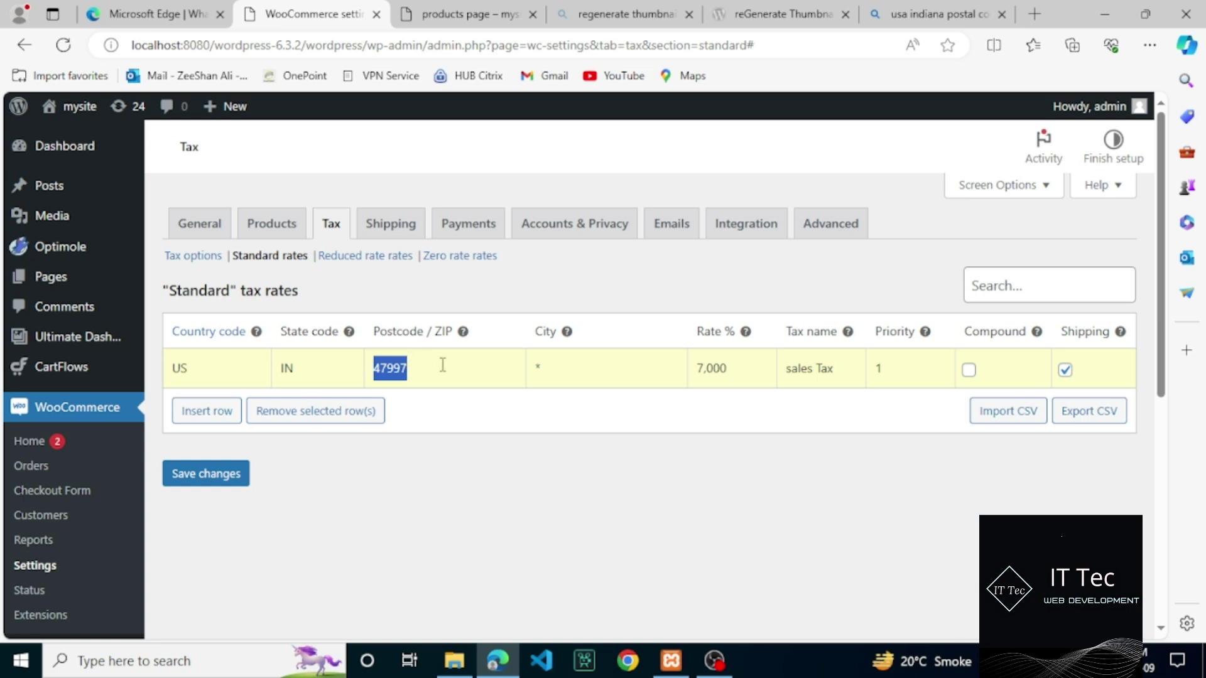
click(552, 368)
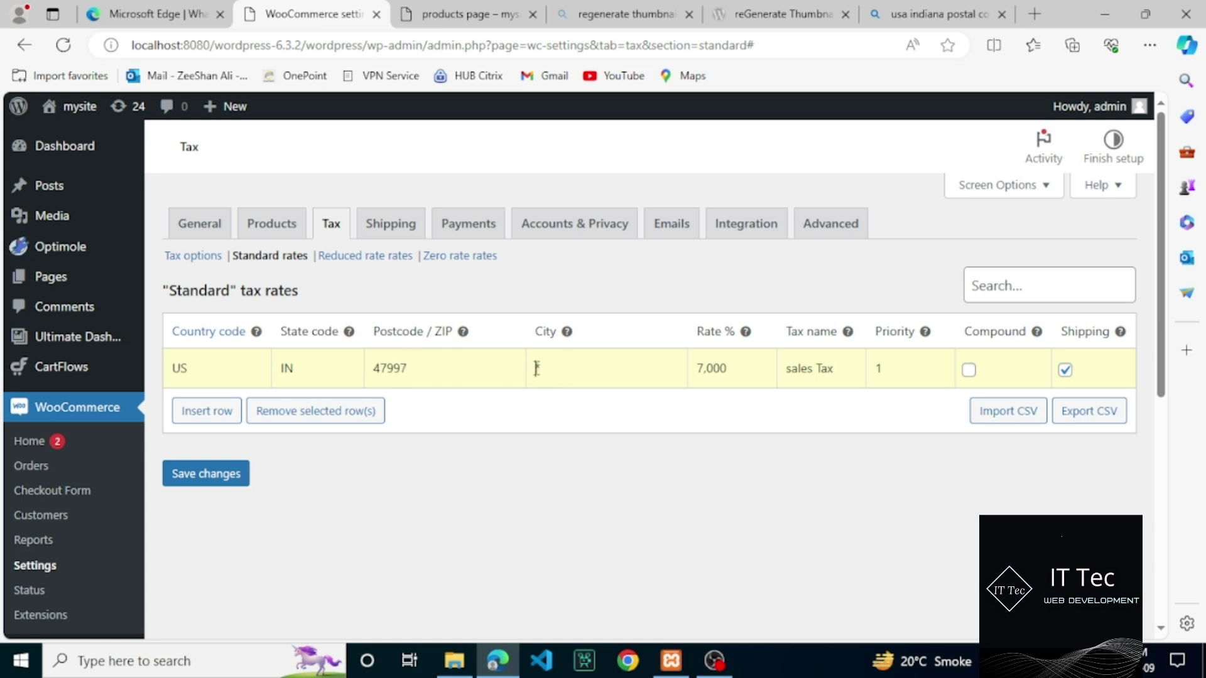
double_click(707, 368)
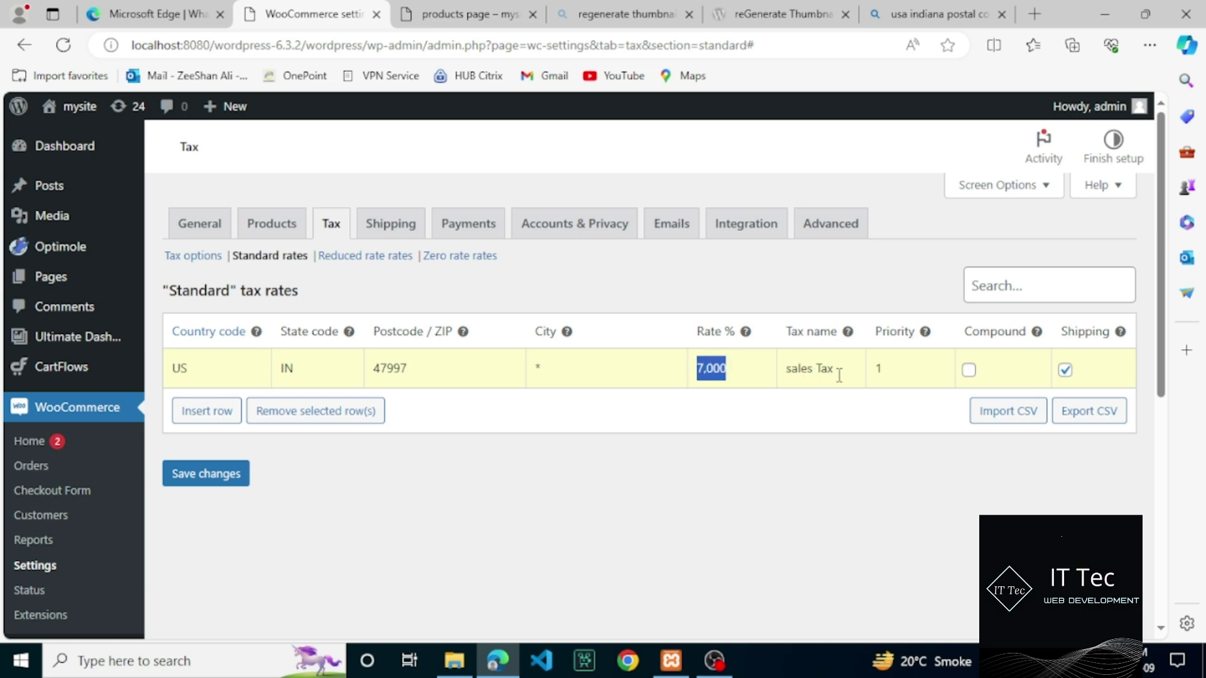
drag(839, 376, 753, 375)
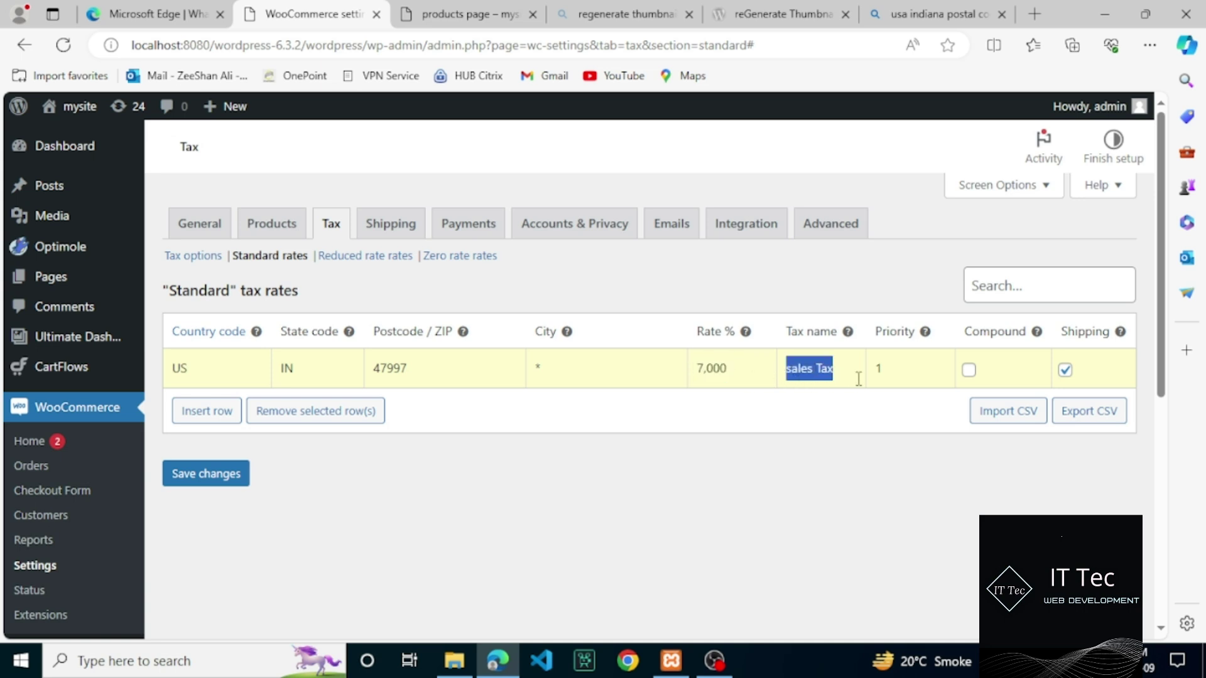
drag(891, 375, 878, 370)
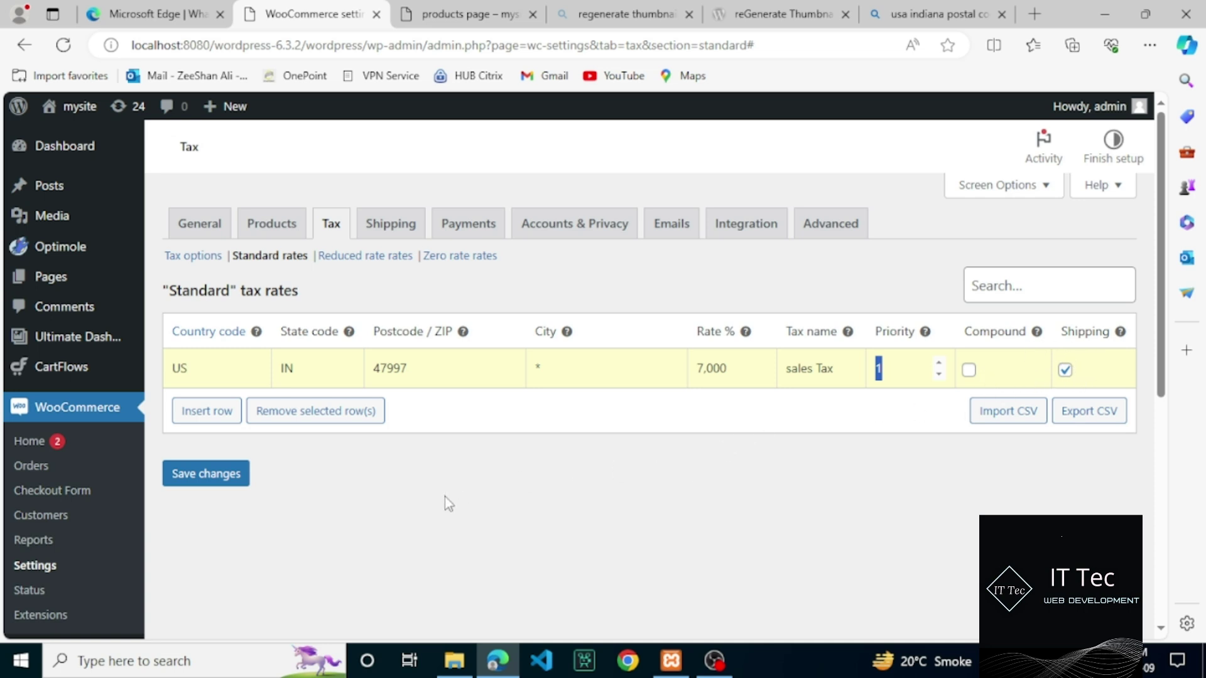
Insert a second tax row and set its country code to VA by picking Vatican from the autocomplete
click(197, 411)
click(232, 400)
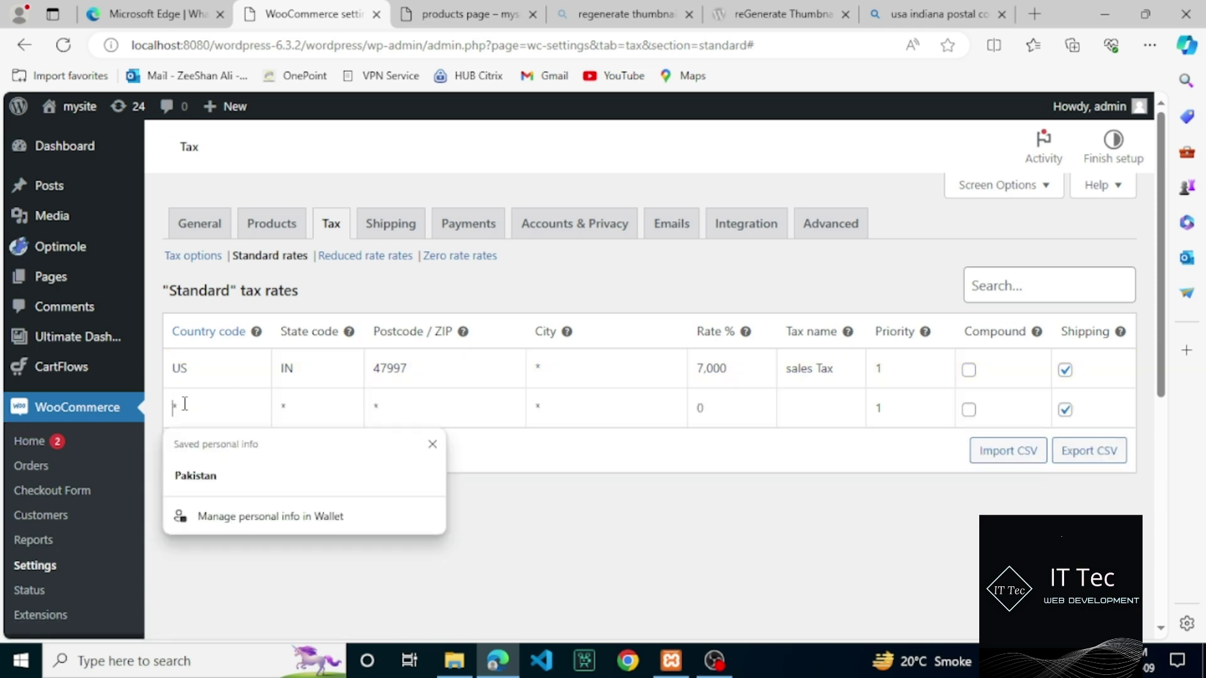
text(CA)
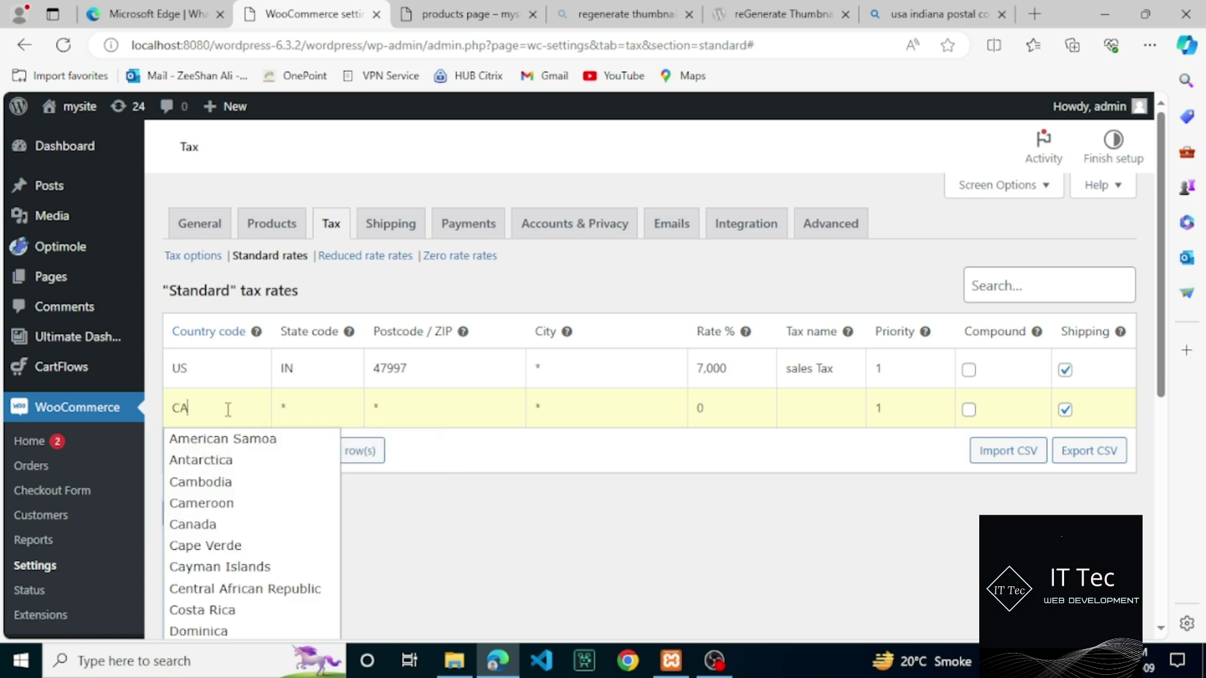
key(BackSpace)
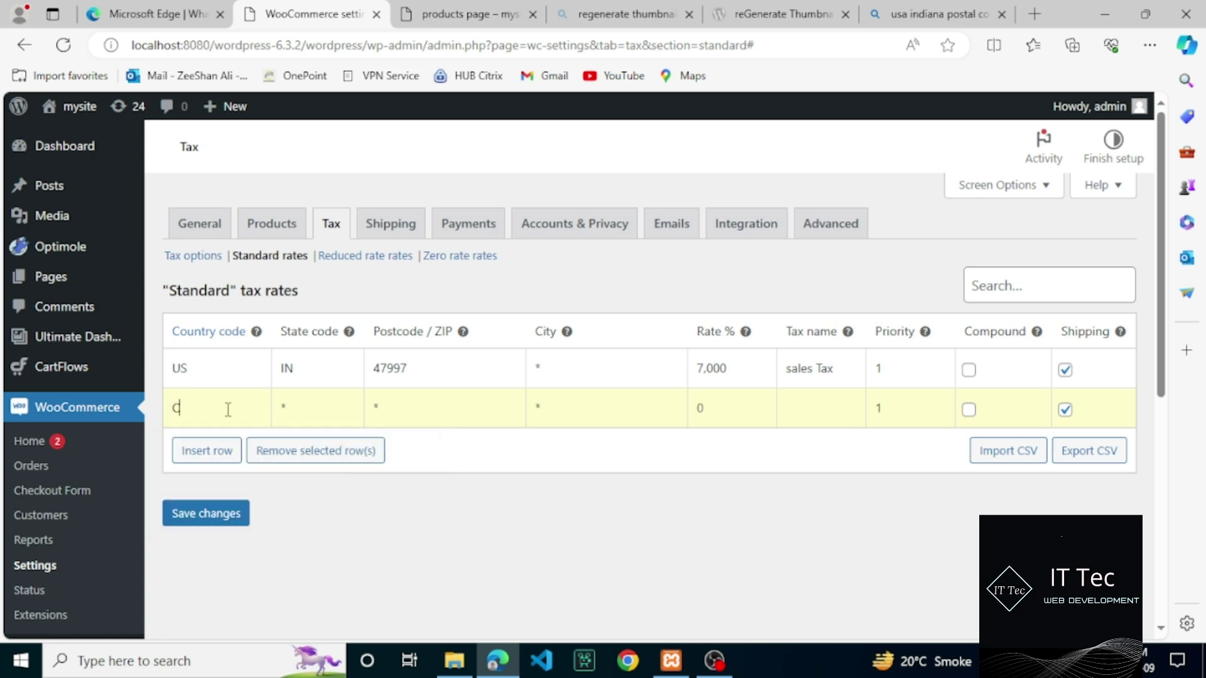
text(ANDA)
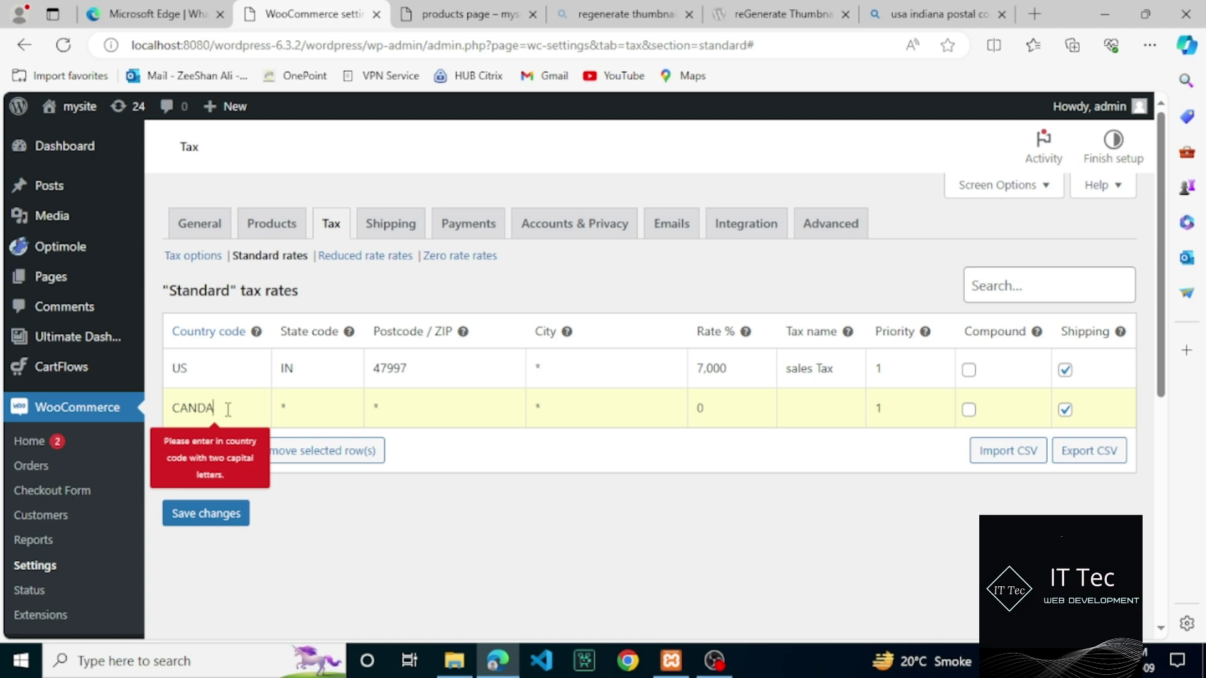
key(BackSpace)
key(BackSpace)
key(BackSpace)
key(BackSpace)
key(BackSpace)
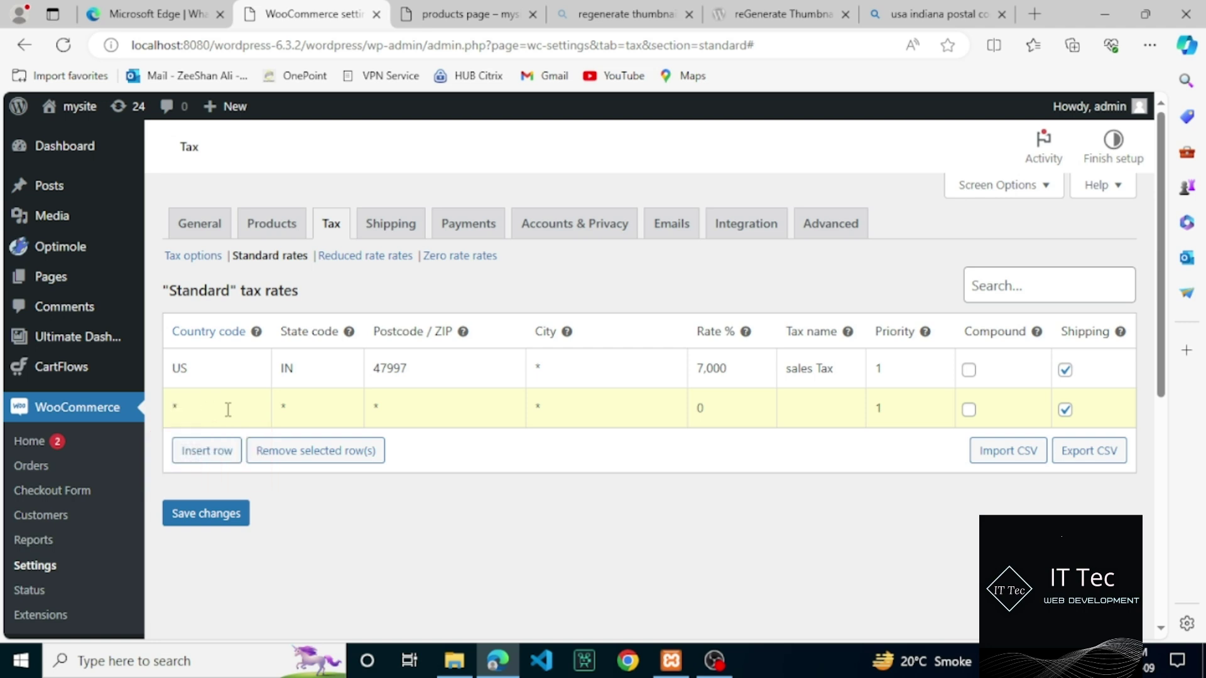
text(CA)
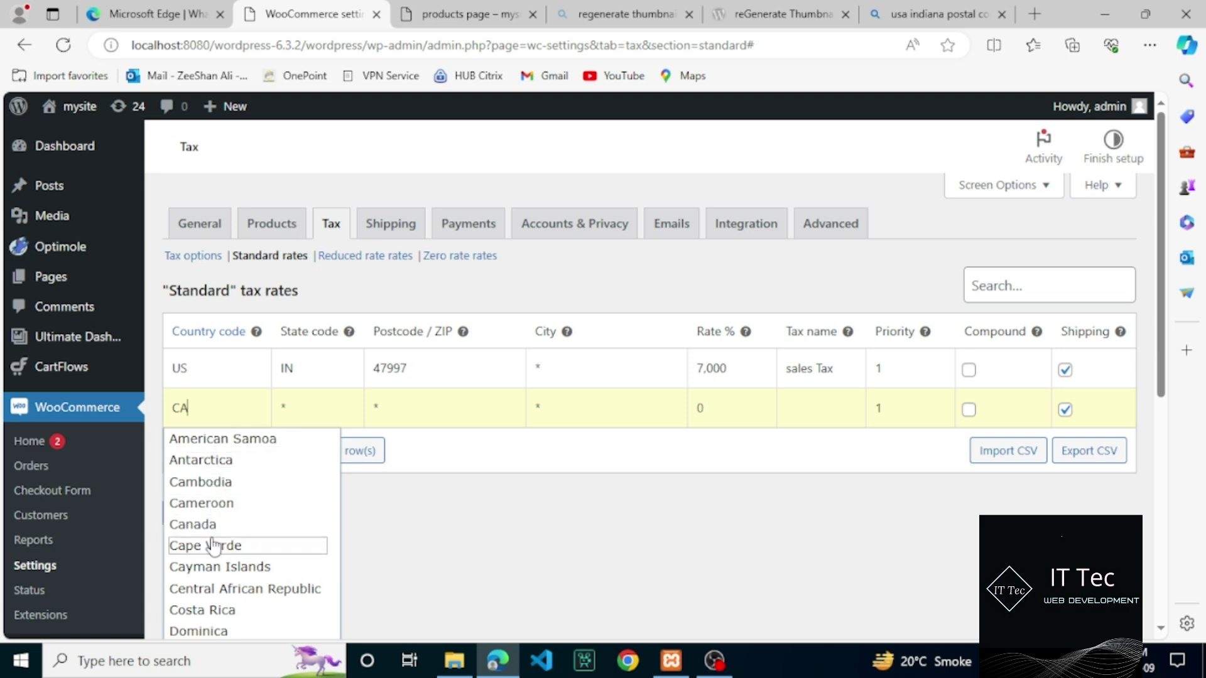
click(208, 524)
click(248, 412)
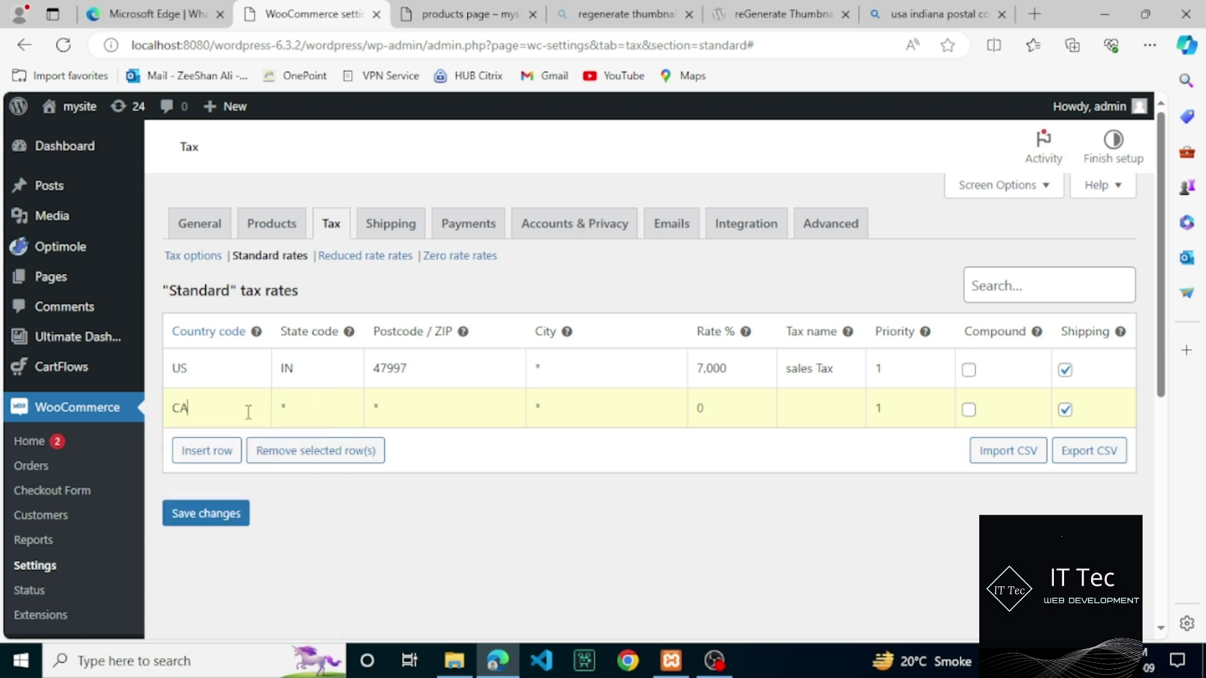
text(N)
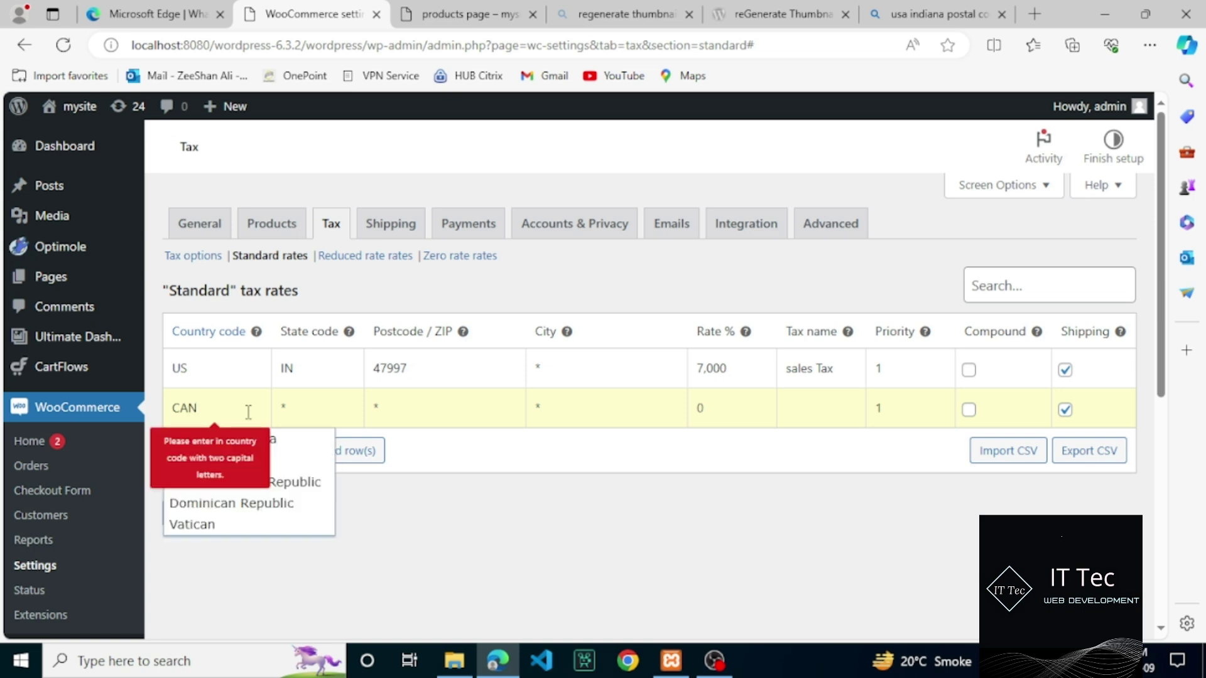
click(214, 525)
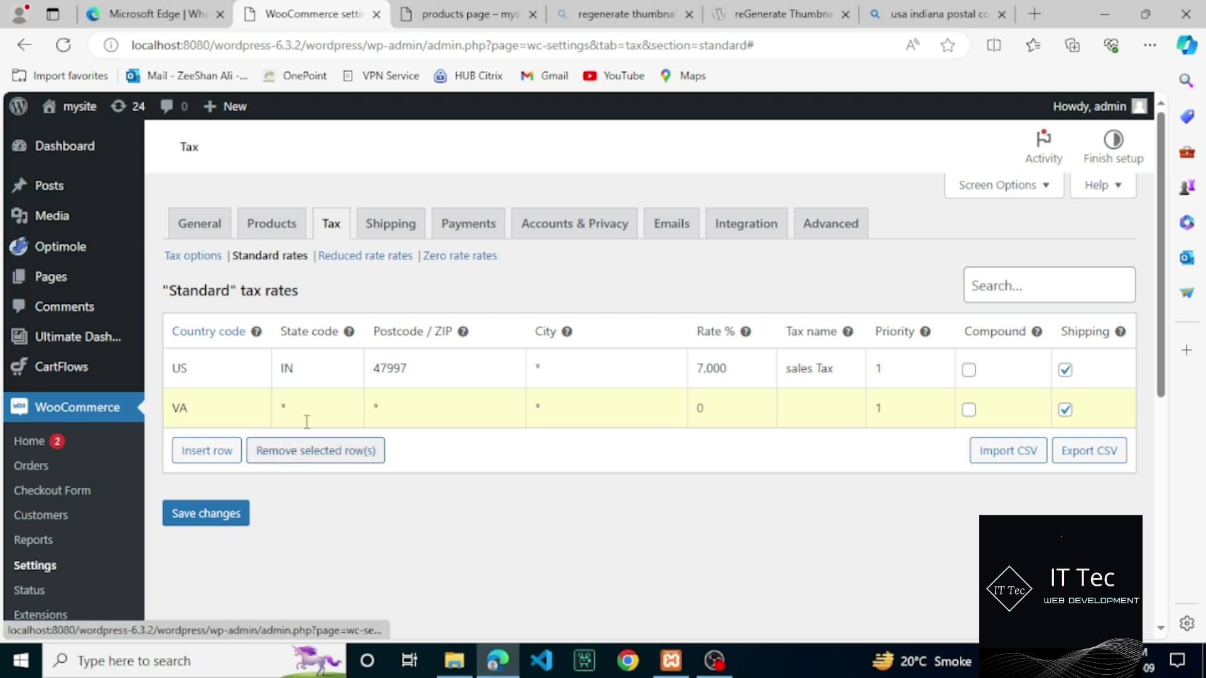
click(296, 409)
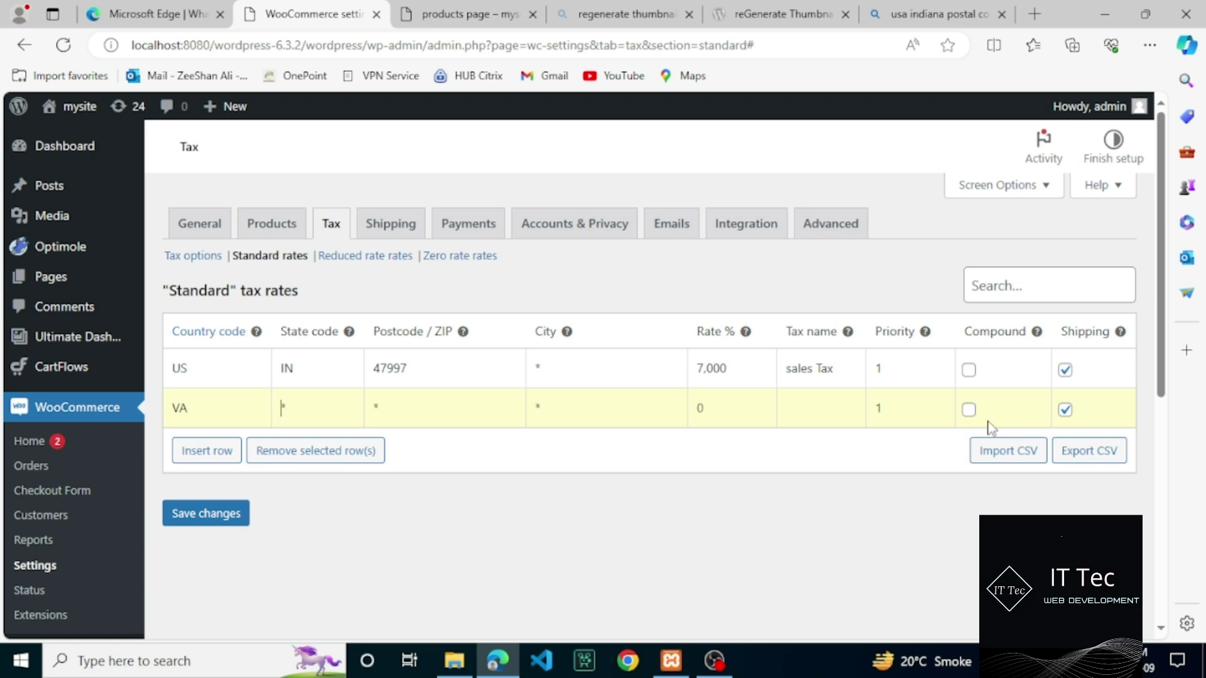
Give the VA row a 3,000 rate and the tax name 'Sales Tax'
click(549, 417)
click(697, 409)
text(3,000)
click(799, 412)
text(Sales Tax)
Enter postcode 23454 in the VA row and start its state code with 'ty'
click(403, 404)
text(2345)
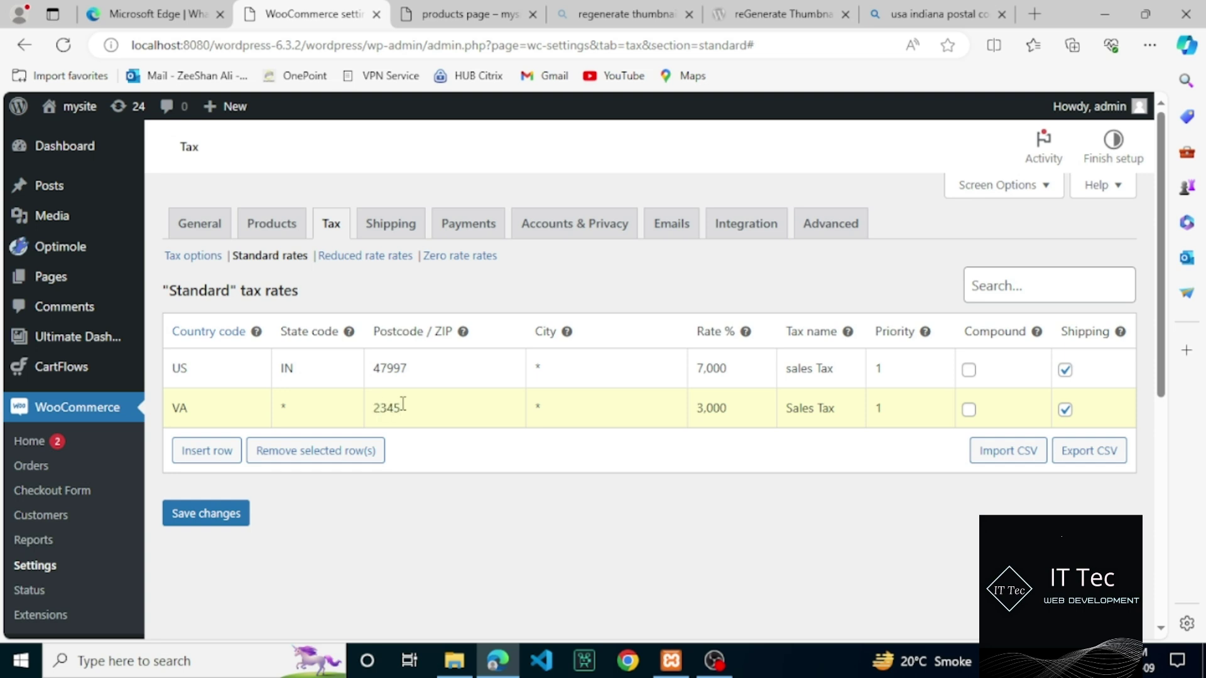
text(4)
click(292, 408)
text(ty)
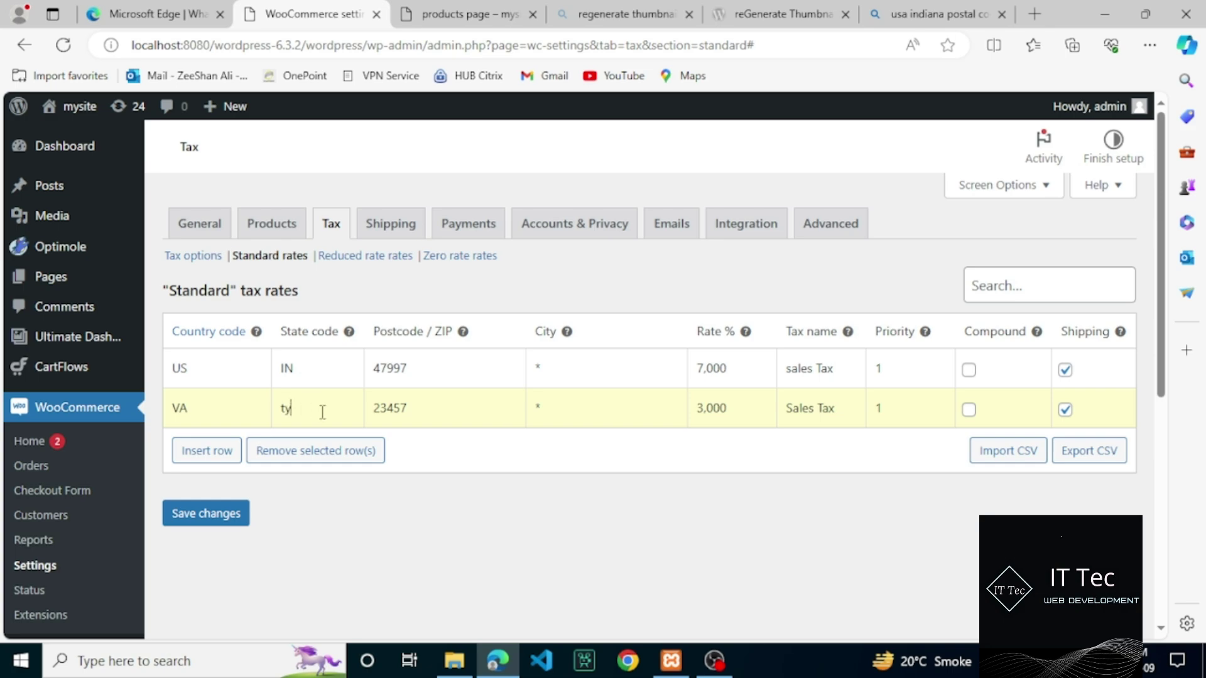